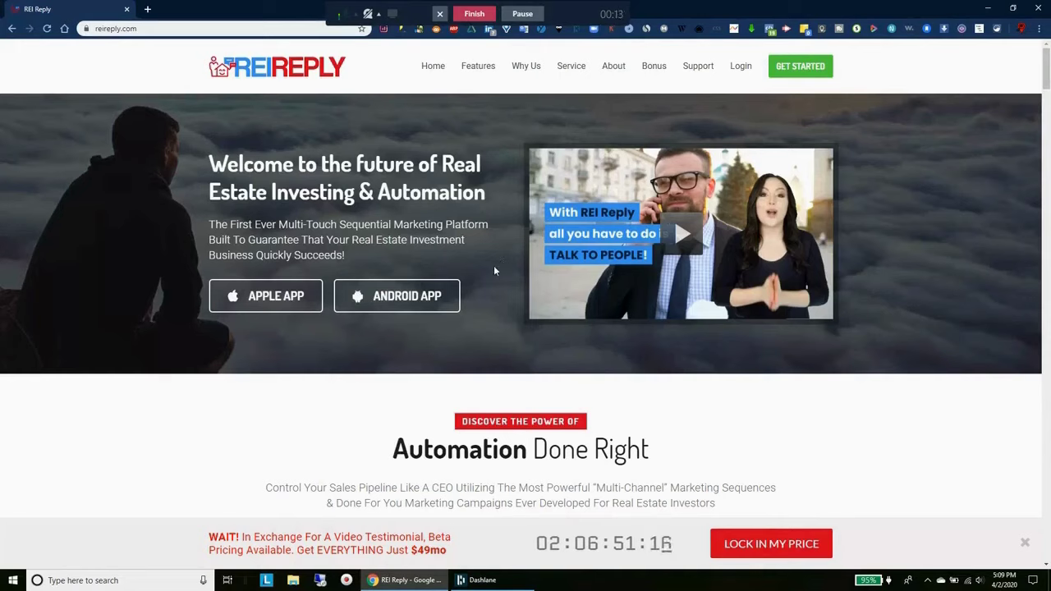
Sign in to REI Reply with the saved account e-mail and the account password to reach the dashboard
{"action": "left_click", "coordinate": [739, 71]}
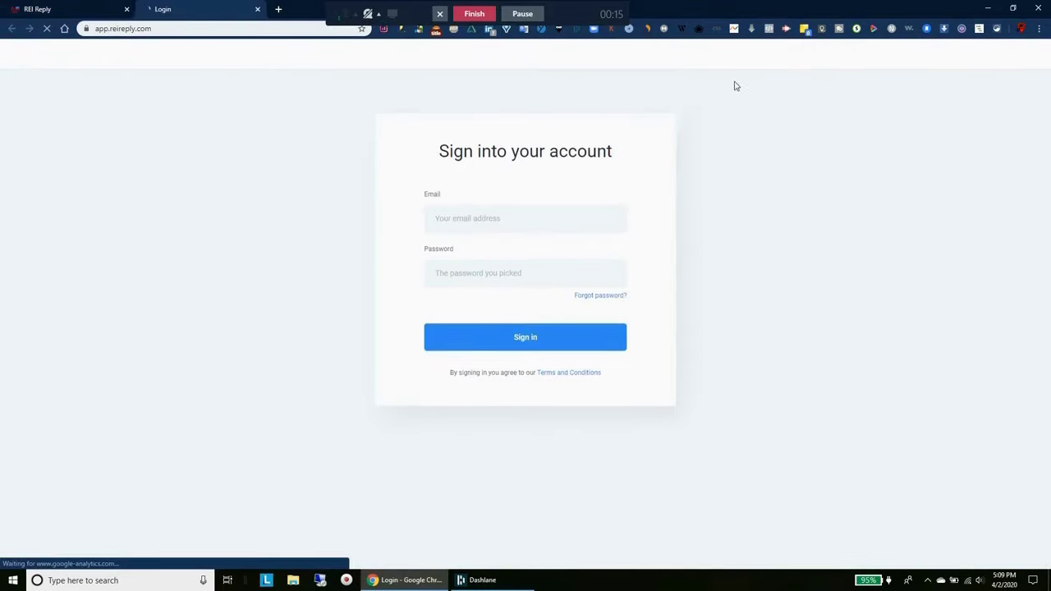
{"action": "left_click", "coordinate": [518, 246]}
{"action": "left_click", "coordinate": [505, 313]}
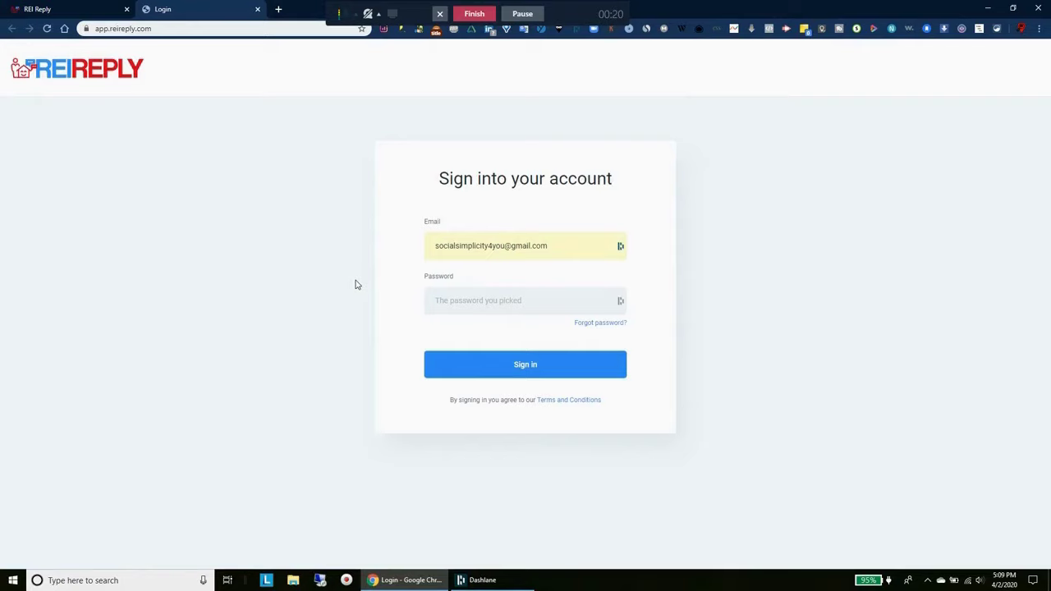
{"action": "type", "text": "****"}
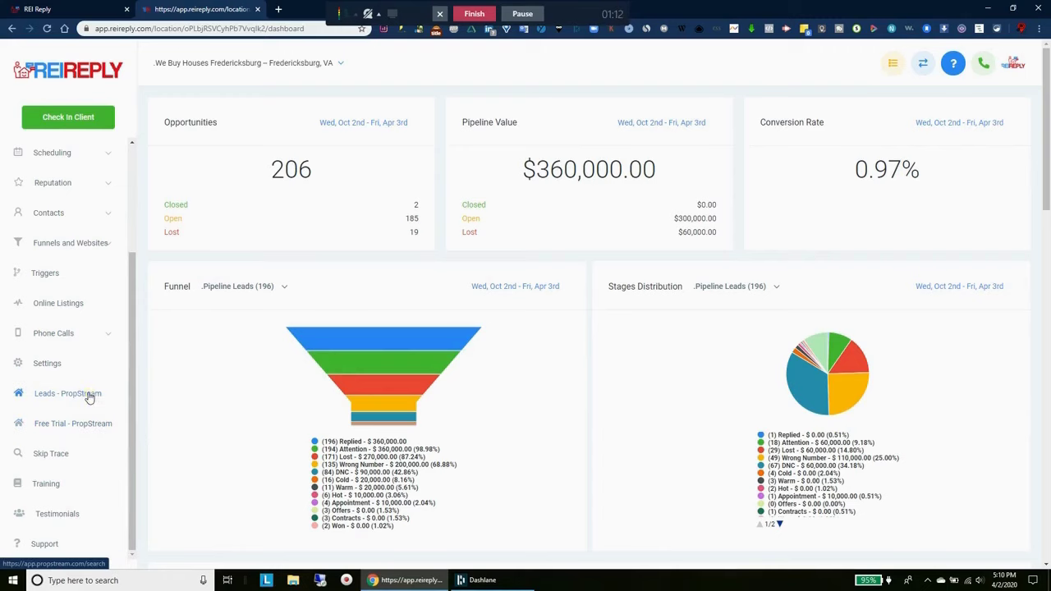
Apply the High Equity quick list to the PropStream search, leaving property type unrestricted after toggling Single Family
{"action": "left_click", "coordinate": [88, 396]}
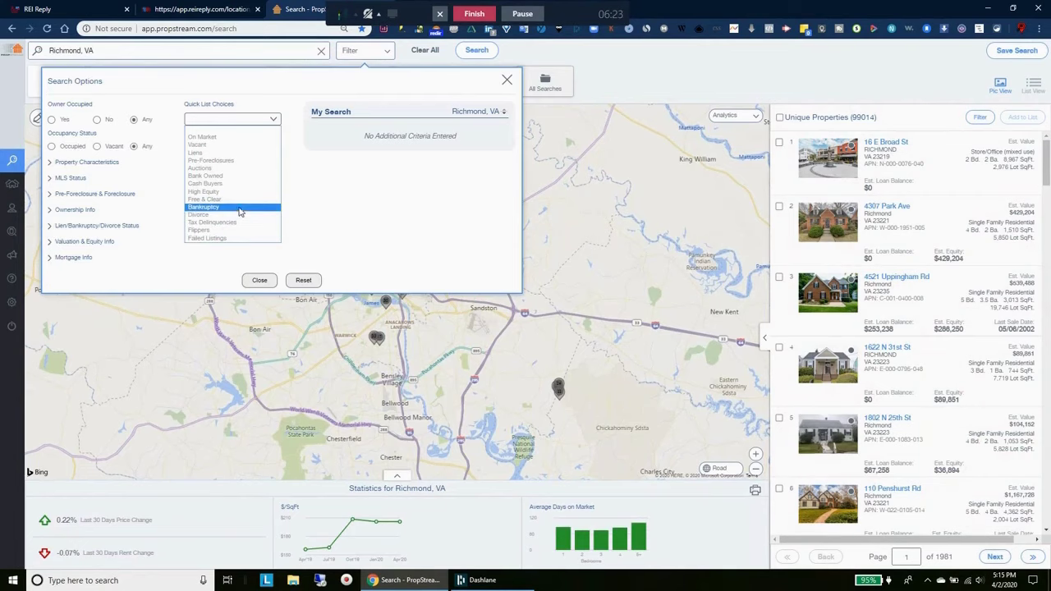
{"action": "left_click", "coordinate": [238, 192]}
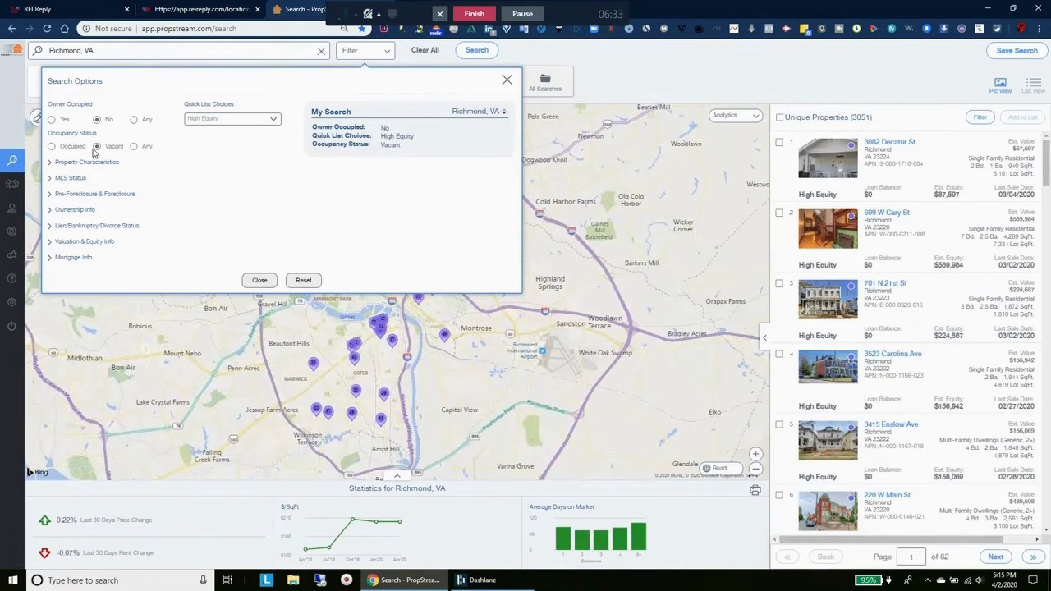
{"action": "left_click", "coordinate": [94, 162]}
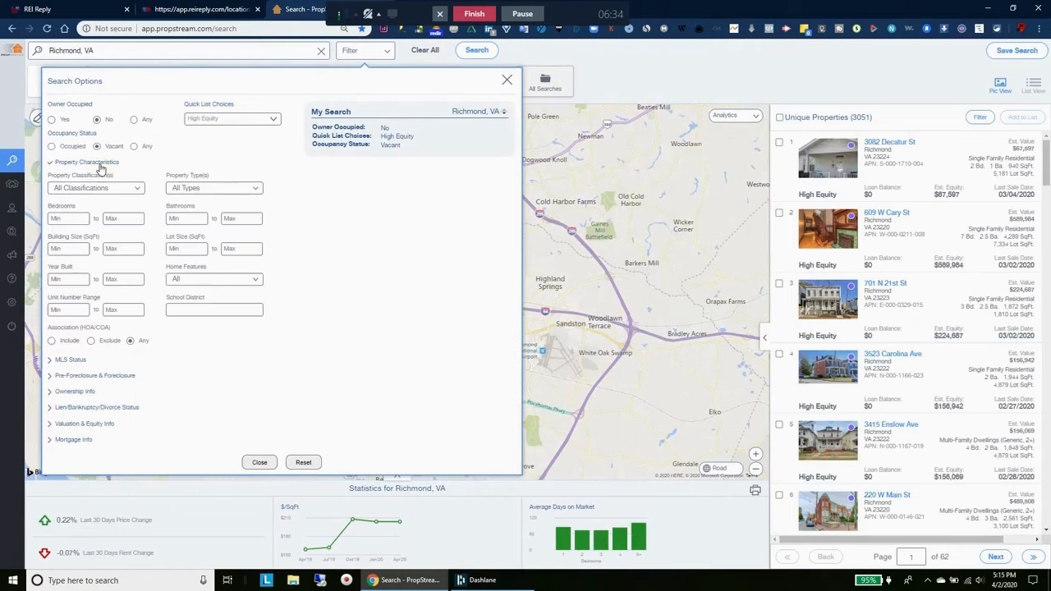
{"action": "left_click", "coordinate": [211, 188]}
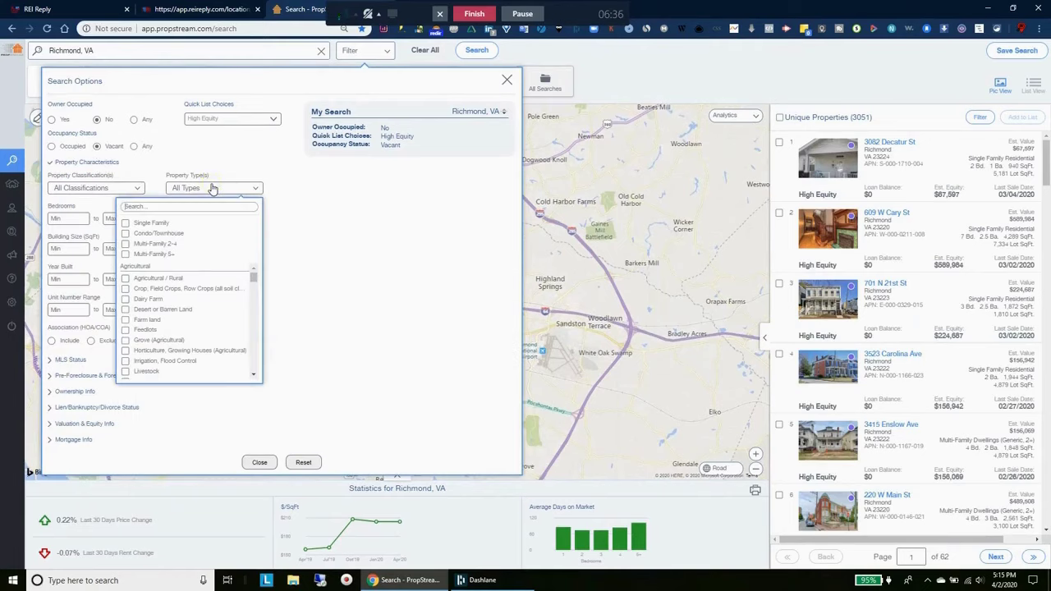
{"action": "left_click", "coordinate": [126, 223]}
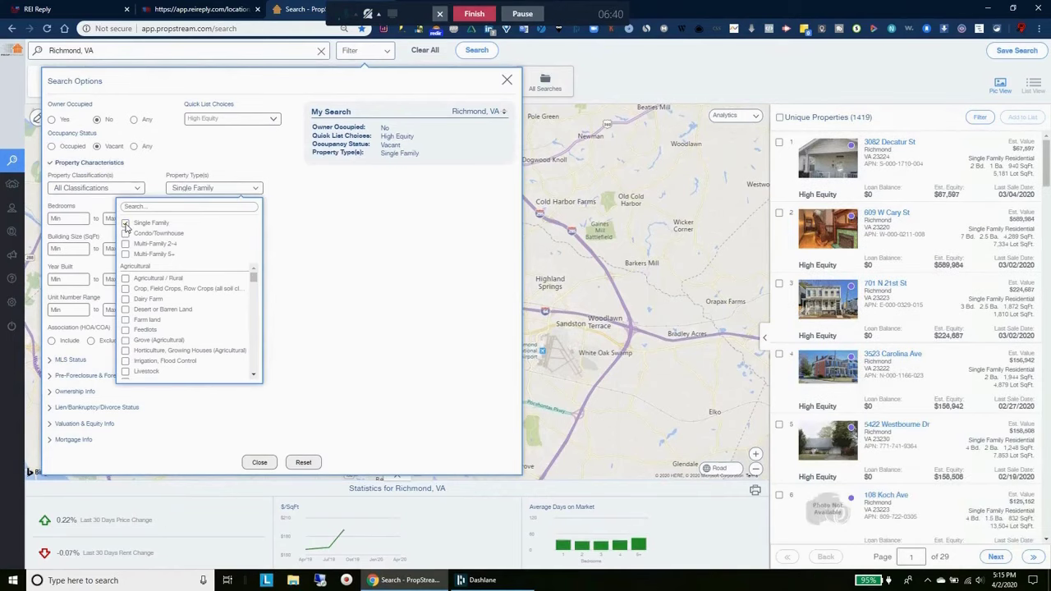
{"action": "left_click", "coordinate": [126, 223]}
{"action": "left_click", "coordinate": [115, 176]}
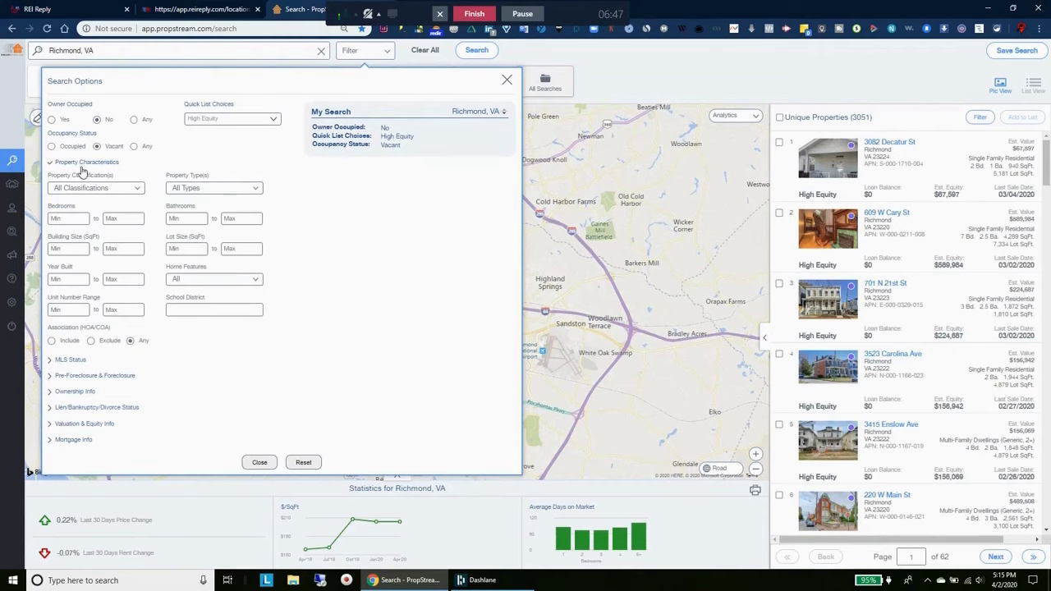
{"action": "left_click", "coordinate": [214, 188]}
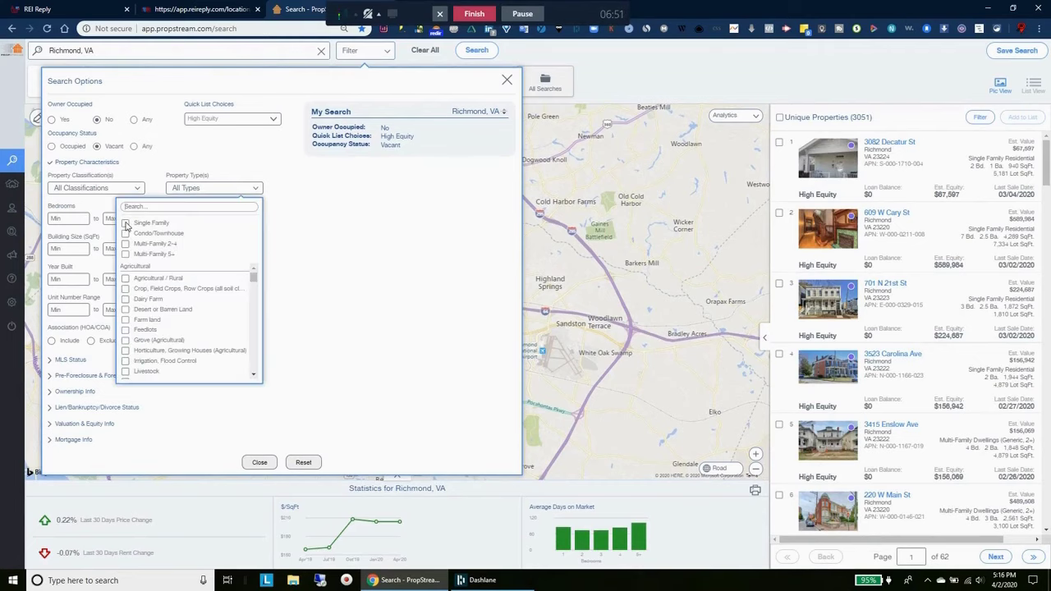
{"action": "left_click", "coordinate": [126, 223]}
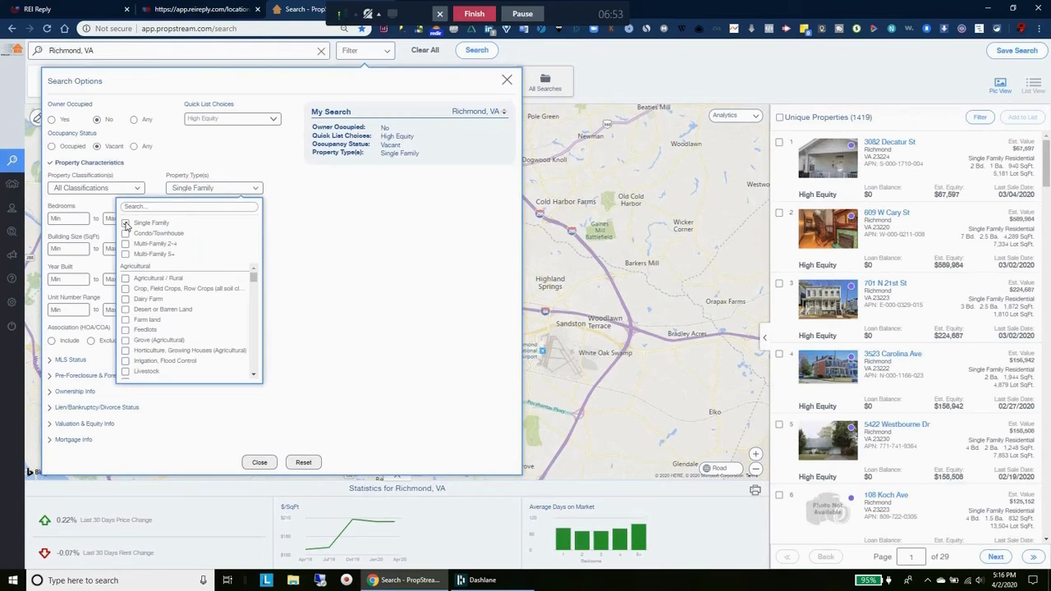
{"action": "left_click", "coordinate": [126, 224]}
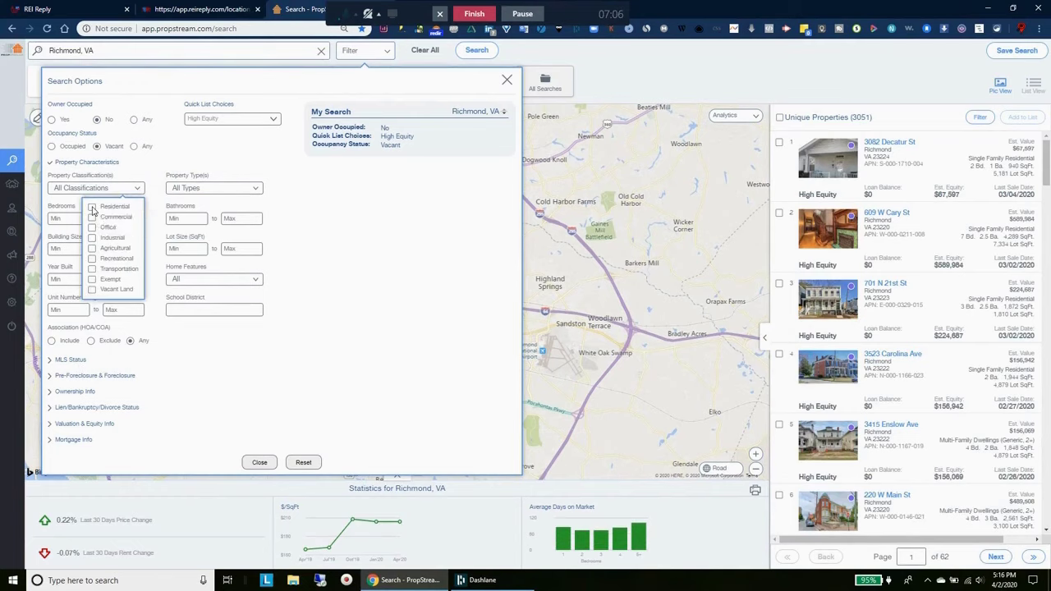
Restrict the search to Residential classification, off-market MLS status and Individual owners
{"action": "left_click", "coordinate": [92, 207]}
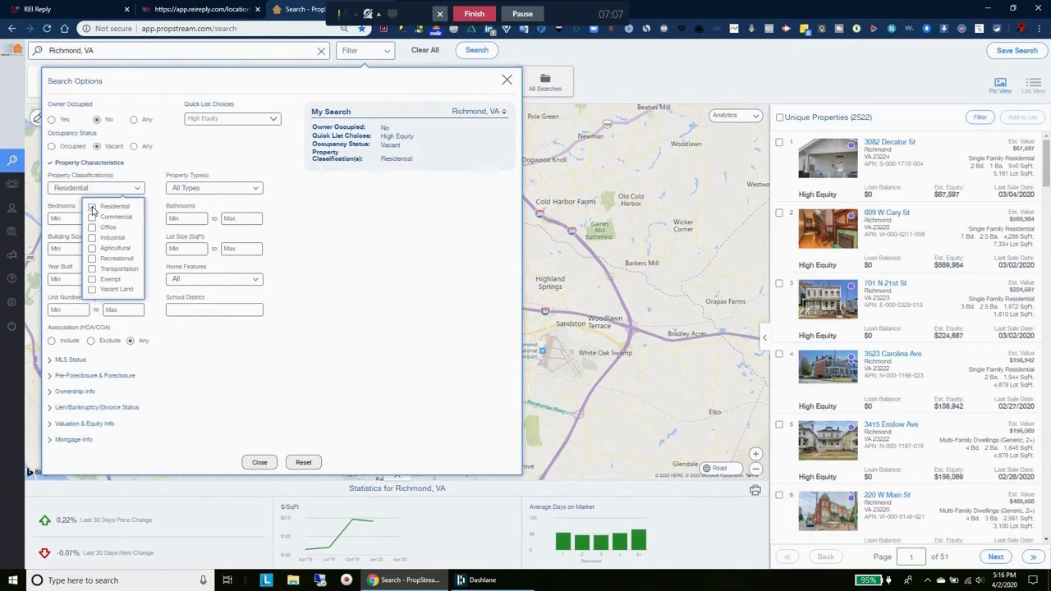
{"action": "left_click", "coordinate": [156, 176]}
{"action": "left_click", "coordinate": [71, 360]}
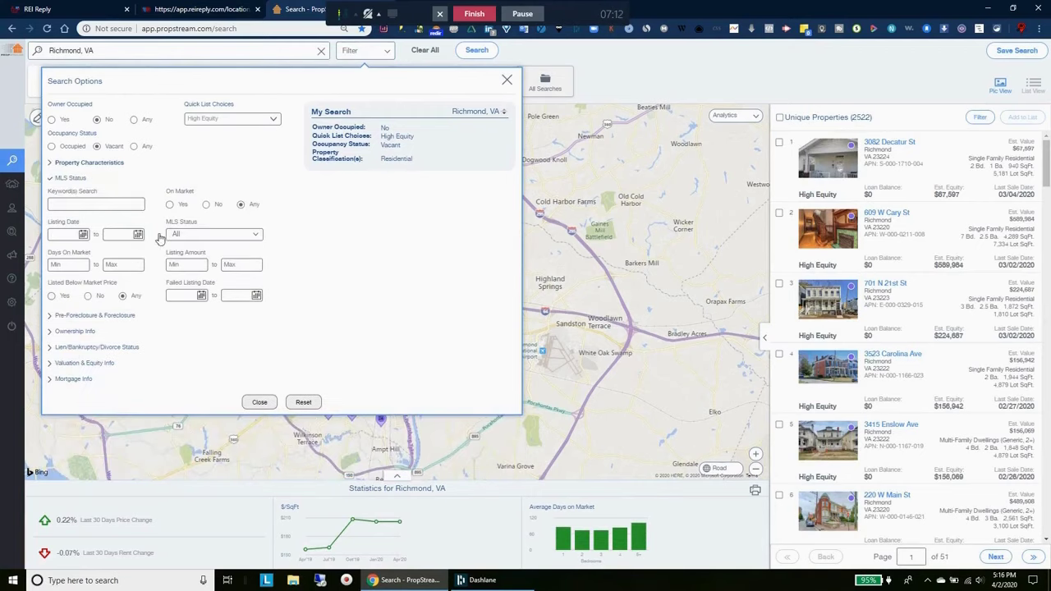
{"action": "left_click", "coordinate": [208, 237]}
{"action": "left_click", "coordinate": [296, 230]}
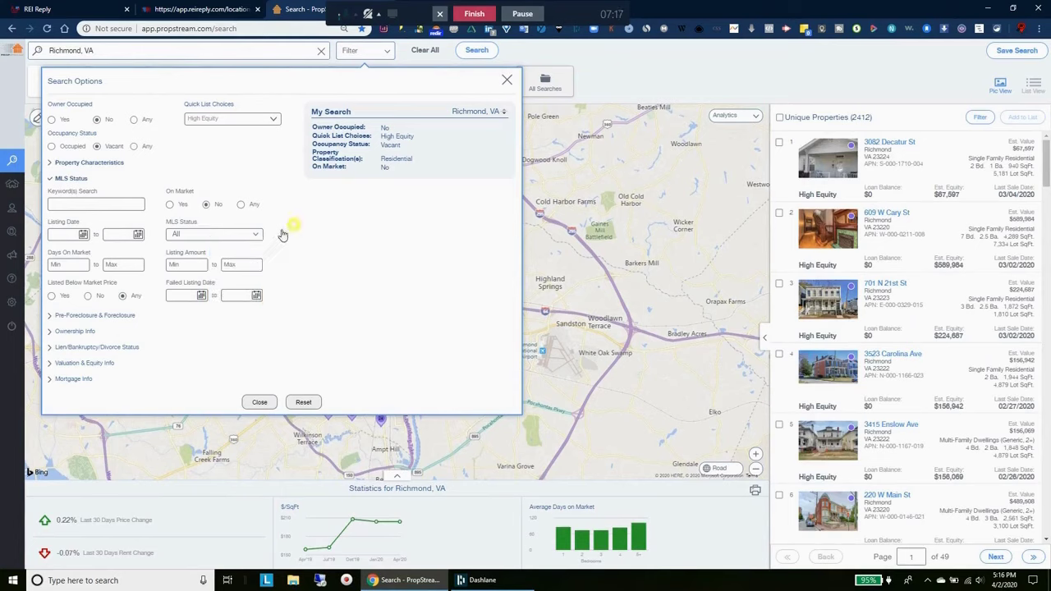
{"action": "left_click", "coordinate": [87, 332]}
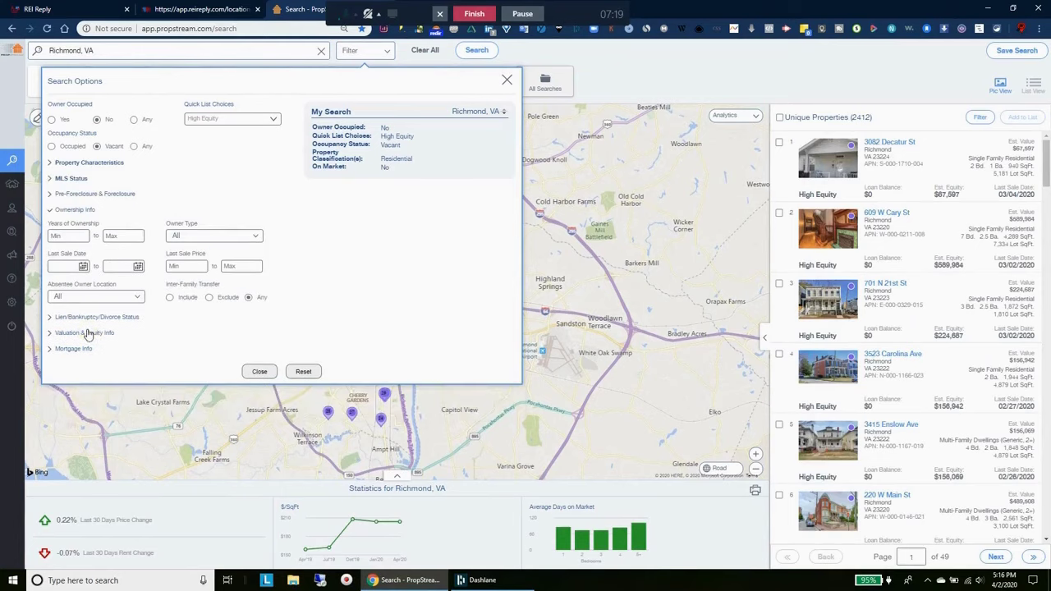
{"action": "left_click", "coordinate": [192, 238]}
{"action": "left_click", "coordinate": [222, 256]}
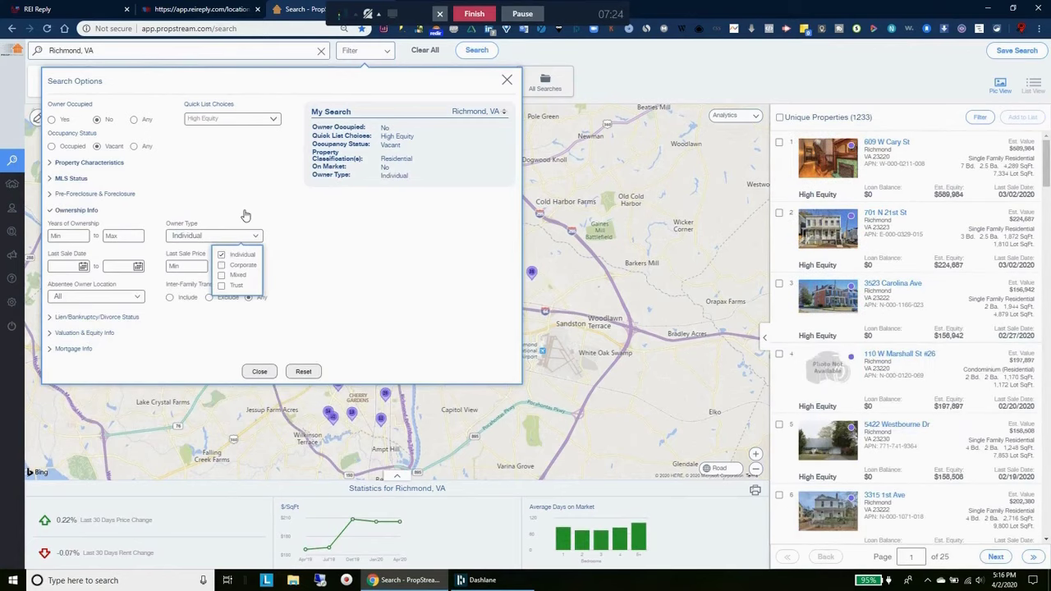
{"action": "left_click", "coordinate": [249, 214]}
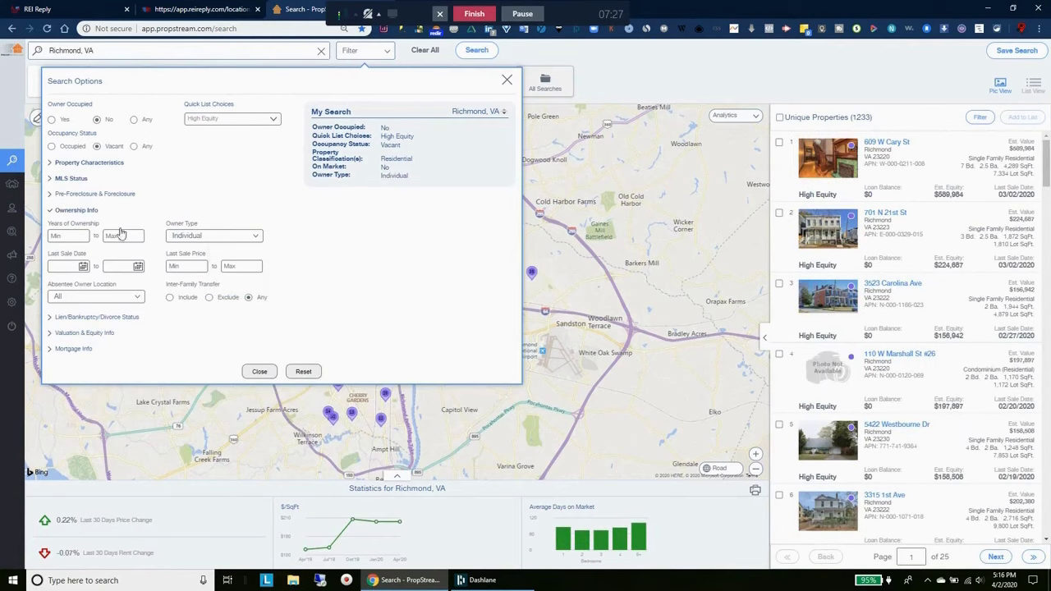
Limit the property type to Single Family and review the My Search criteria summary
{"action": "left_click", "coordinate": [74, 349]}
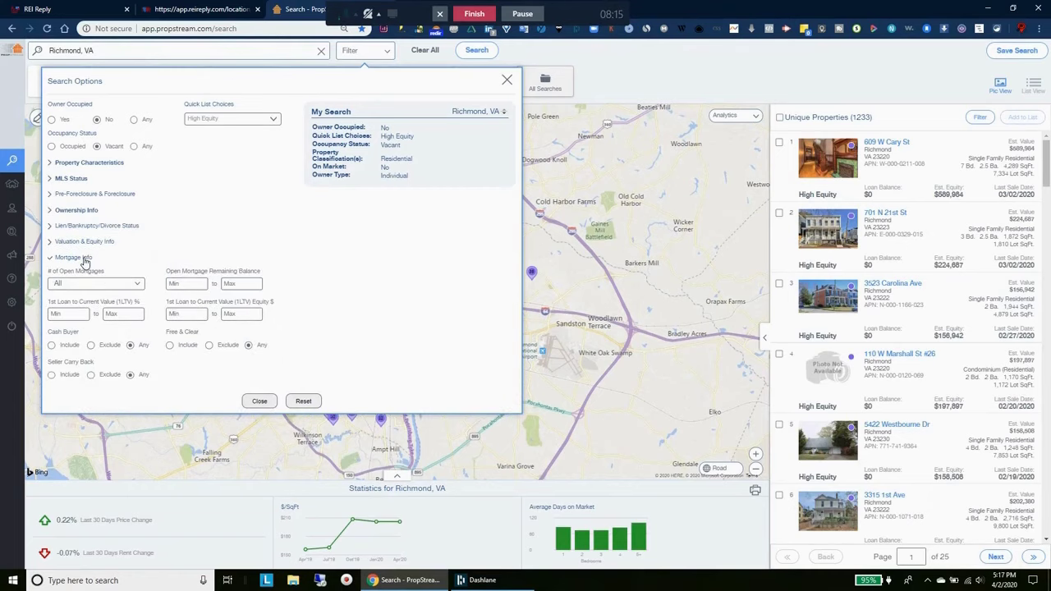
{"action": "left_click", "coordinate": [85, 259]}
{"action": "left_click", "coordinate": [98, 163]}
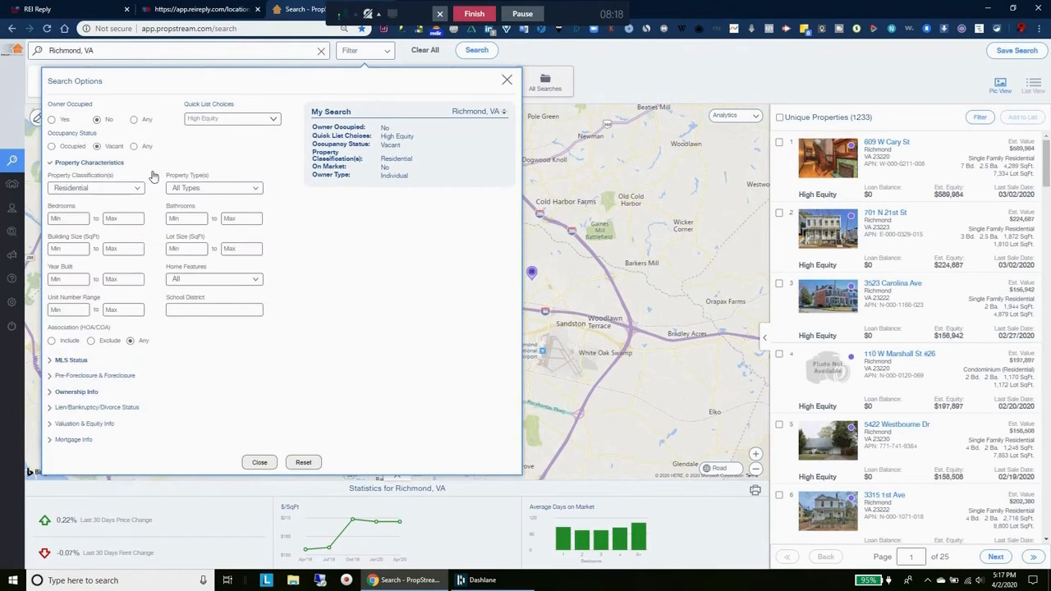
{"action": "left_click", "coordinate": [176, 189]}
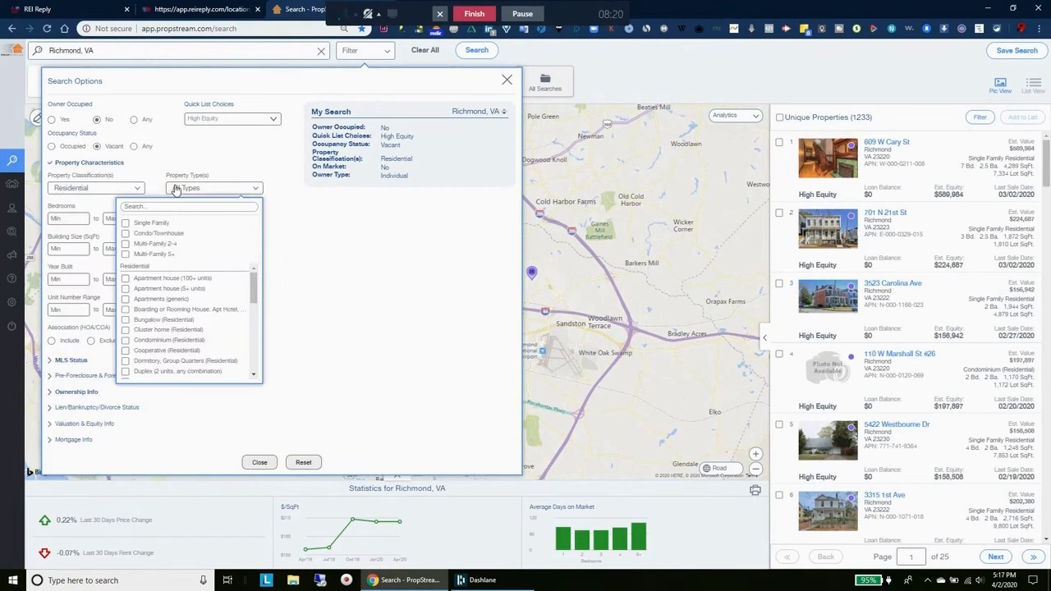
{"action": "left_click", "coordinate": [125, 224]}
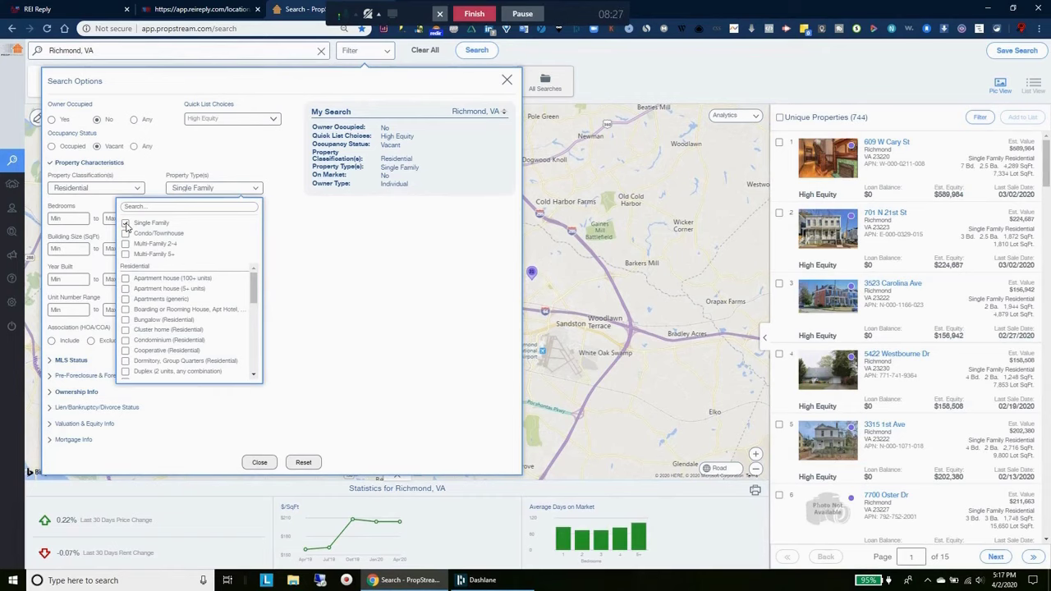
{"action": "left_click", "coordinate": [299, 245]}
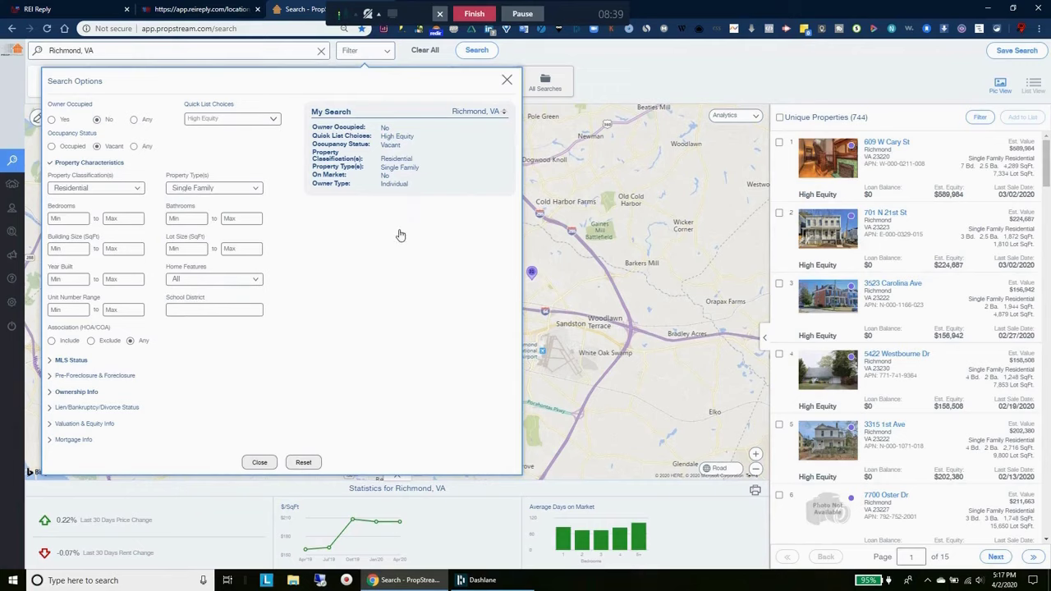
{"action": "left_click_drag", "start_coordinate": [312, 112], "coordinate": [436, 192]}
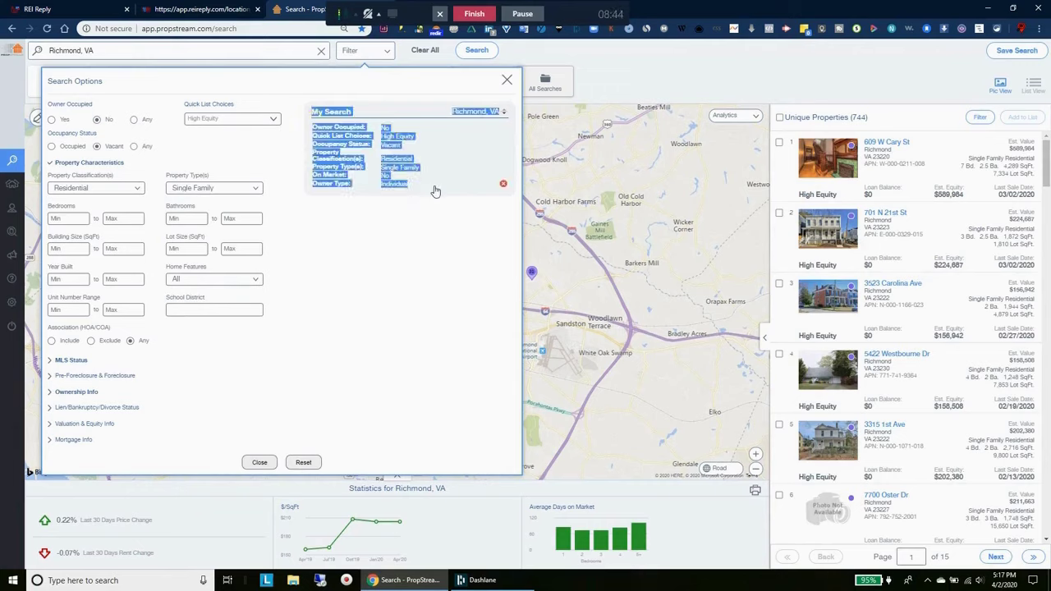
{"action": "left_click", "coordinate": [424, 132]}
Select all 744 results and save the search criteria under the name 'Richmond Va - He 747'
{"action": "left_click", "coordinate": [780, 118]}
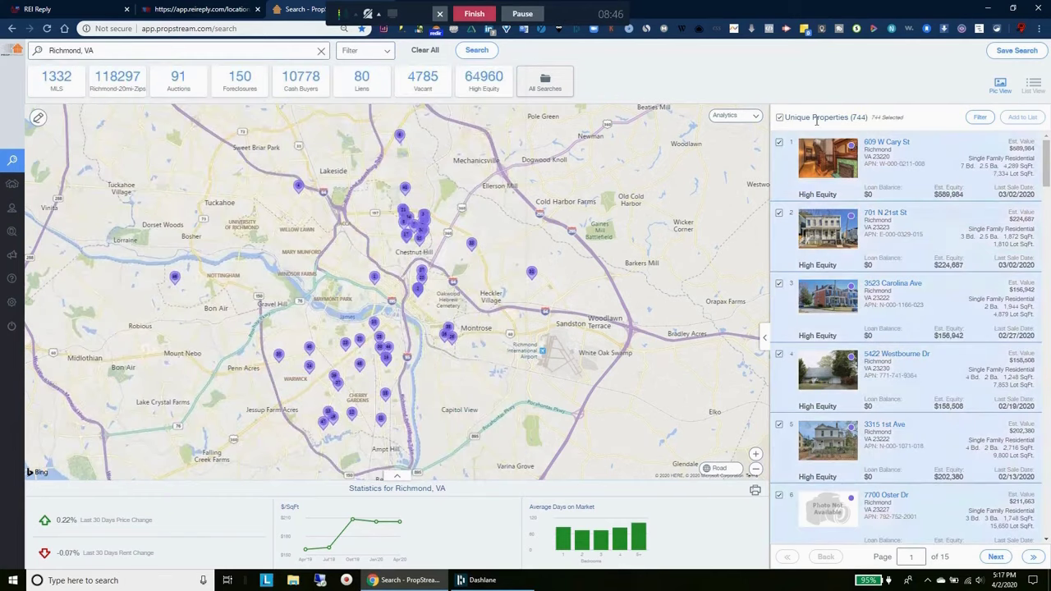
{"action": "left_click", "coordinate": [1010, 53]}
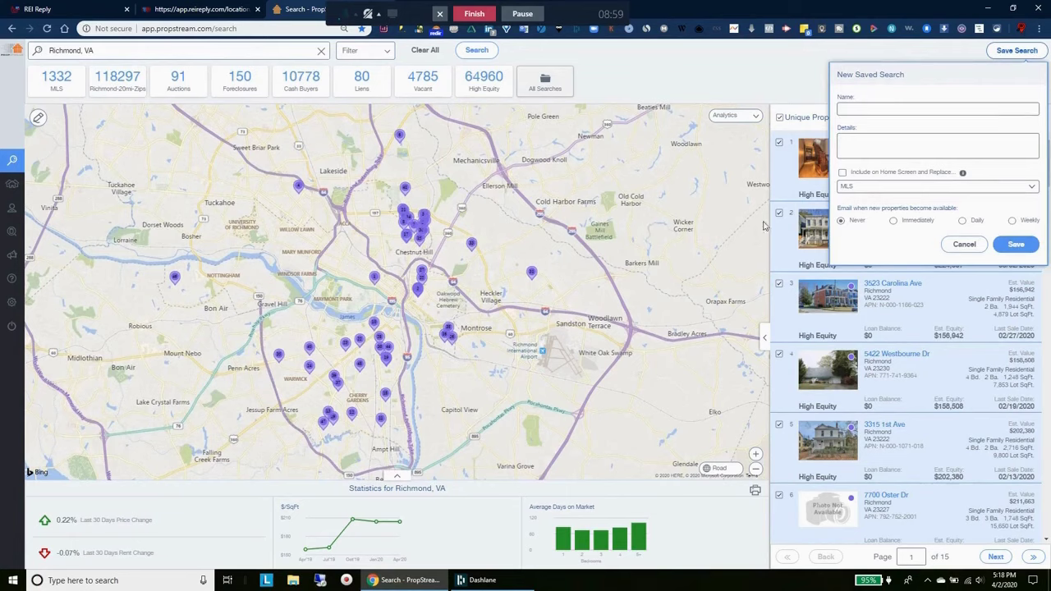
{"action": "left_click", "coordinate": [850, 149]}
{"action": "key", "text": "ctrl+v"}
{"action": "type", "text": "Richmond Va - He 747"}
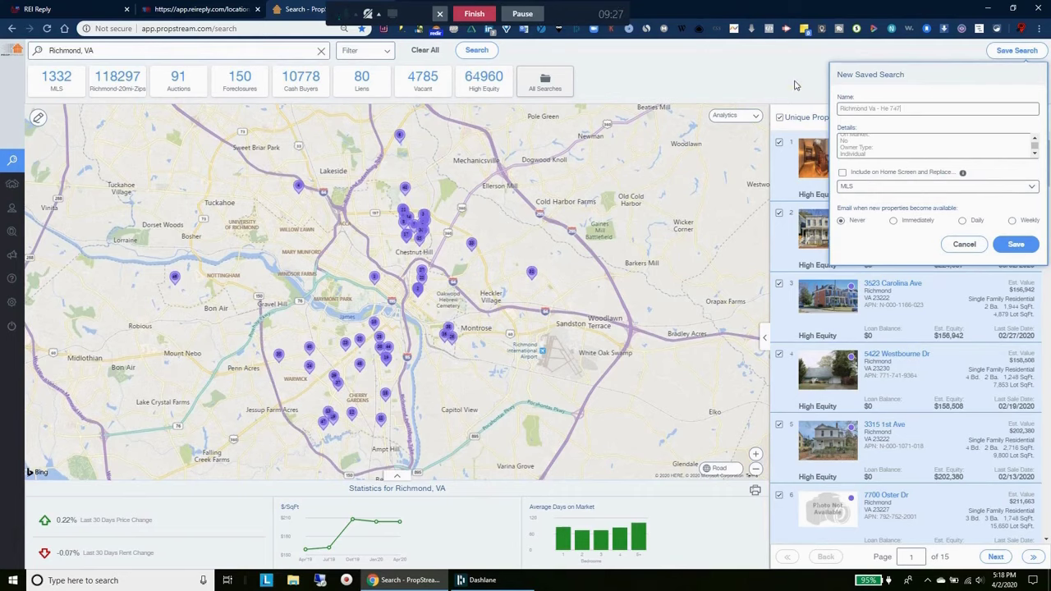
{"action": "key", "text": "Return"}
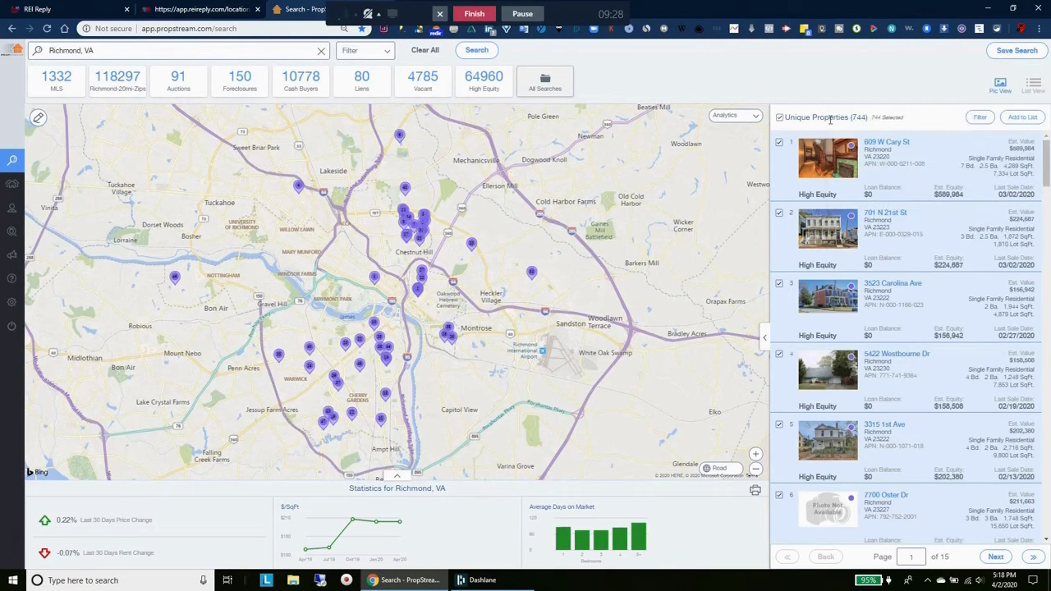
{"action": "left_click", "coordinate": [1017, 50]}
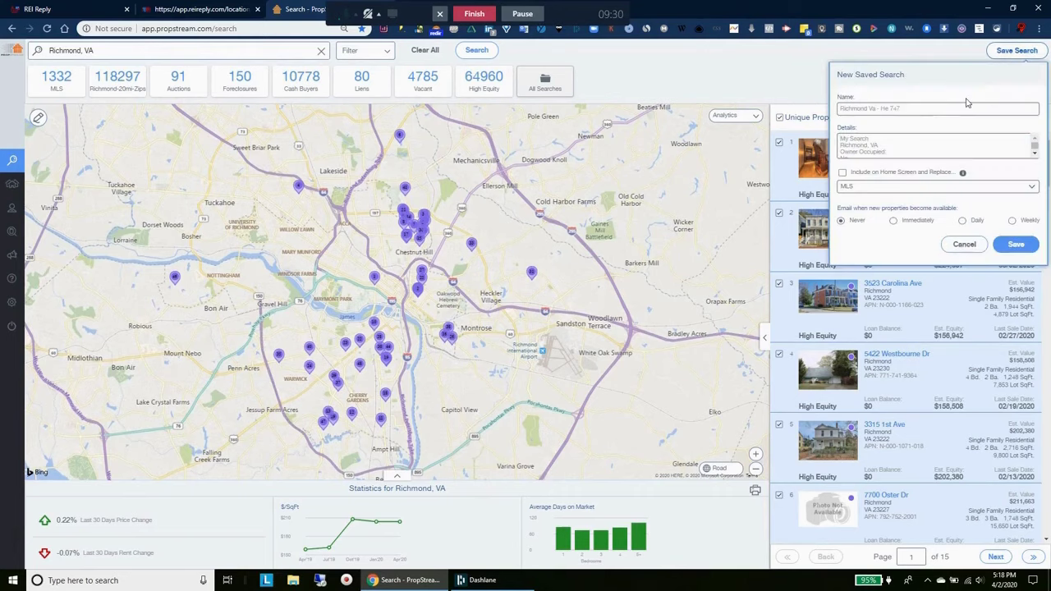
{"action": "triple_click", "coordinate": [901, 108]}
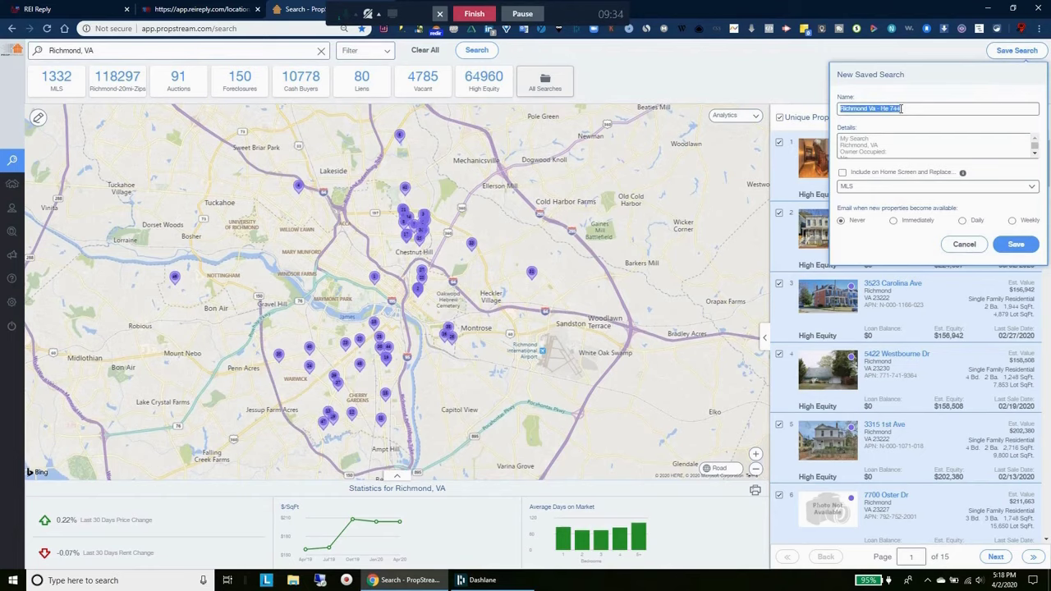
{"action": "left_click", "coordinate": [809, 80]}
Add the selected properties to a new marketing list named 'Richmond Va - He 744'
{"action": "left_click", "coordinate": [1018, 117]}
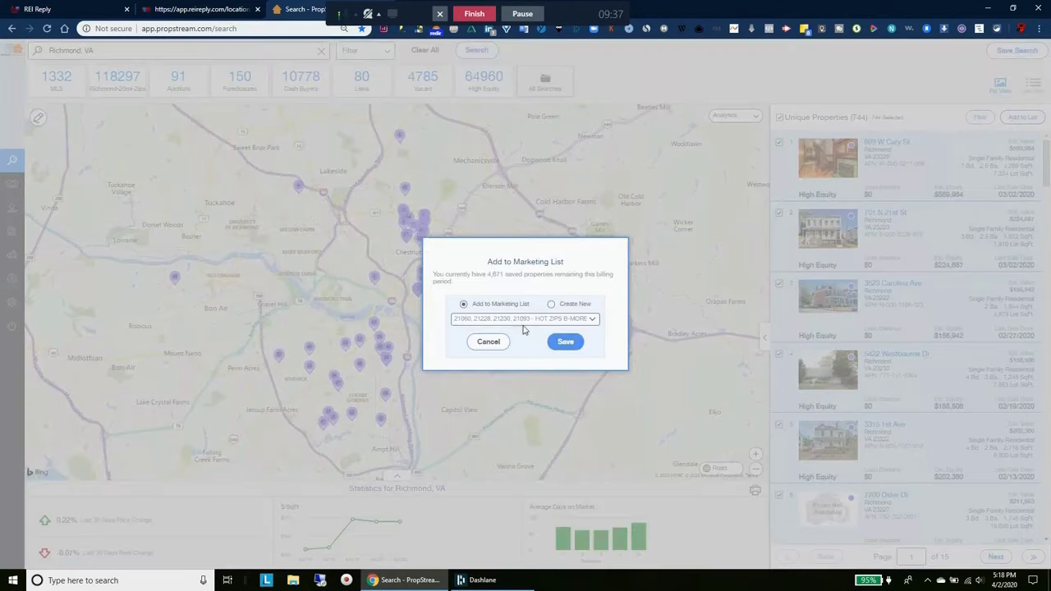
{"action": "left_click", "coordinate": [551, 303]}
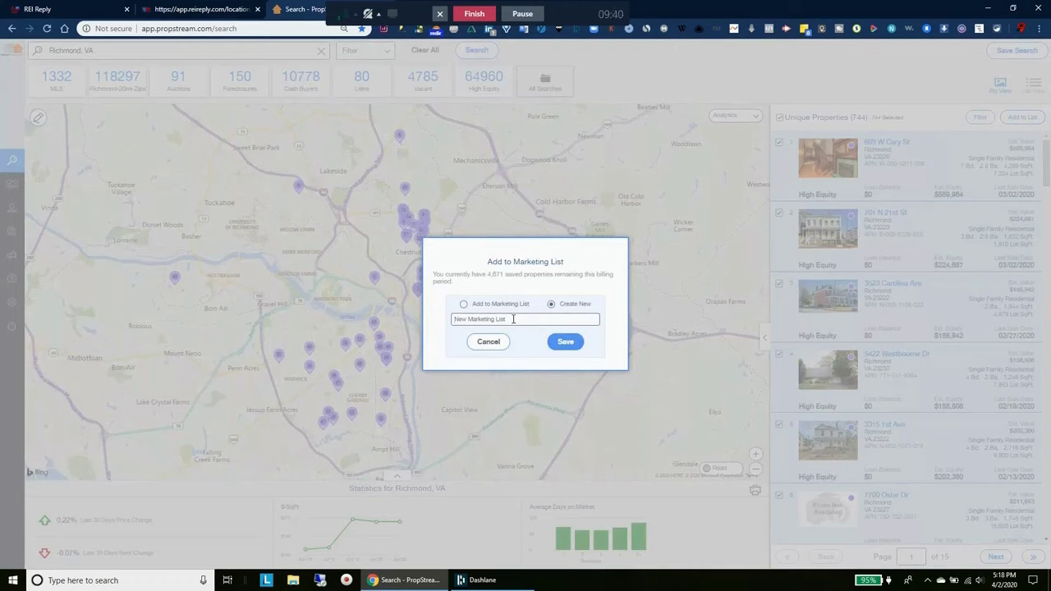
{"action": "left_click", "coordinate": [513, 318]}
{"action": "type", "text": "Richmond Va - He 7+il"}
{"action": "left_click", "coordinate": [565, 344]}
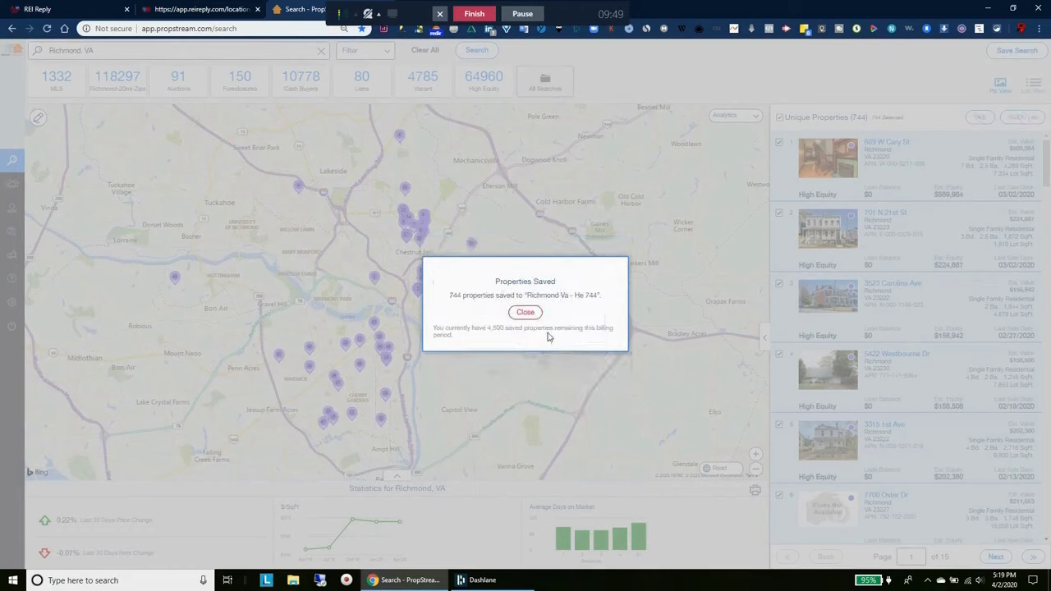
Sort the marketing lists by creation date and open the Richmond Va - He 744 list
{"action": "left_click", "coordinate": [526, 314]}
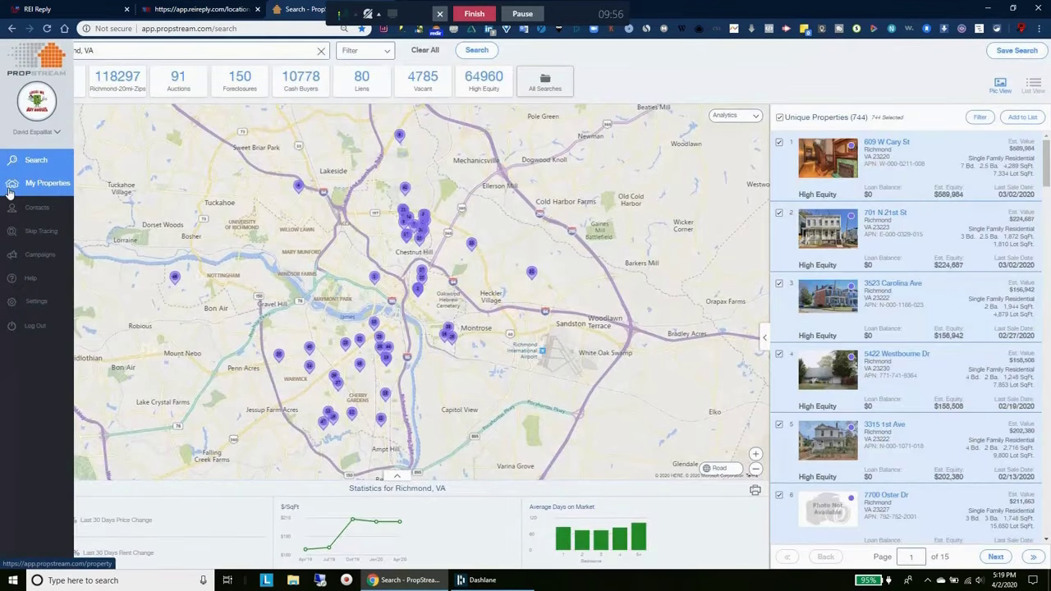
{"action": "left_click", "coordinate": [11, 186]}
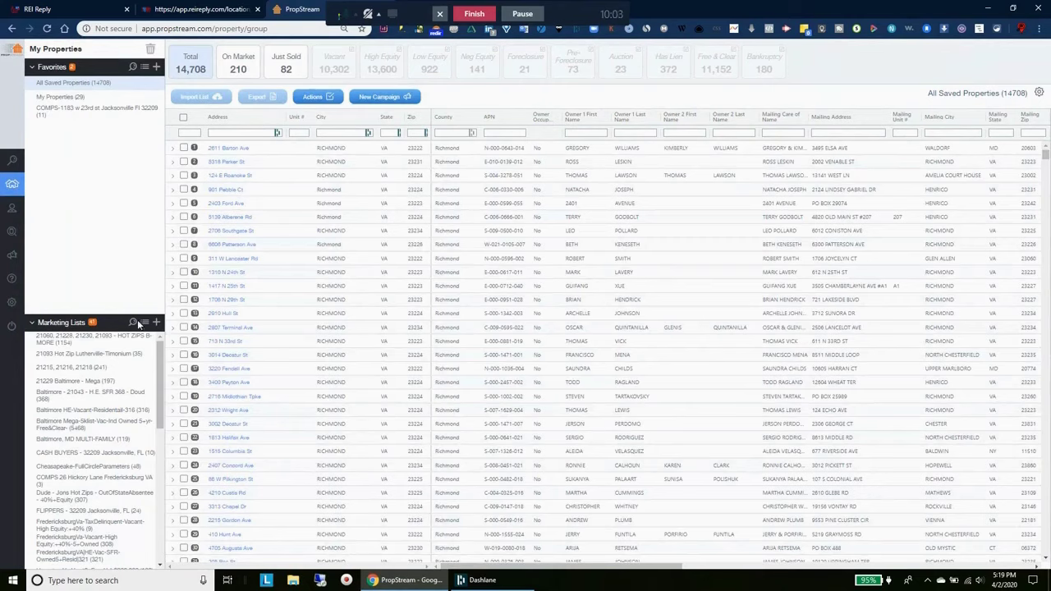
{"action": "left_click", "coordinate": [133, 322]}
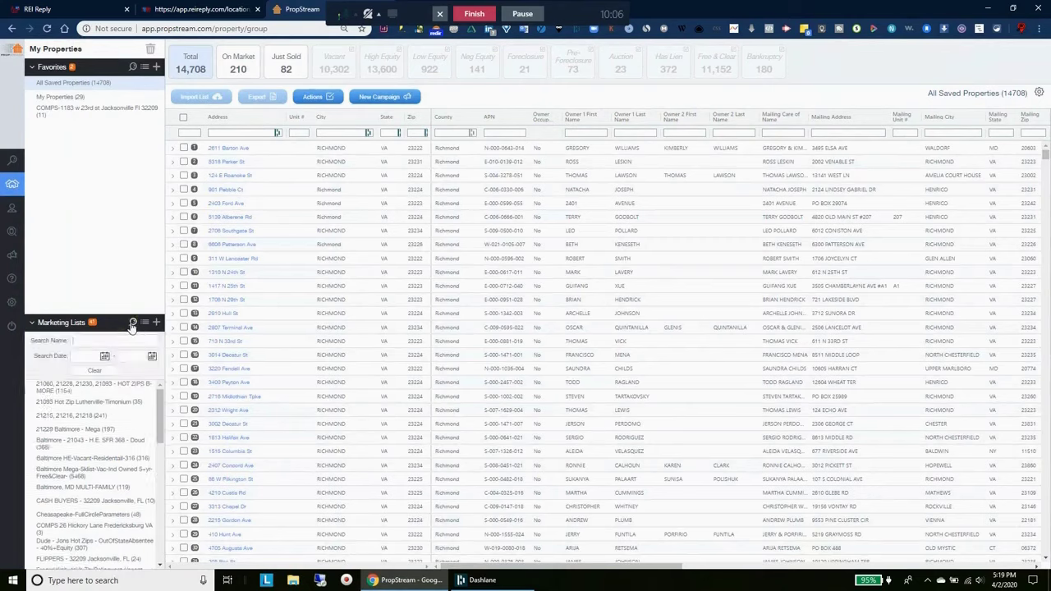
{"action": "left_click", "coordinate": [144, 323]}
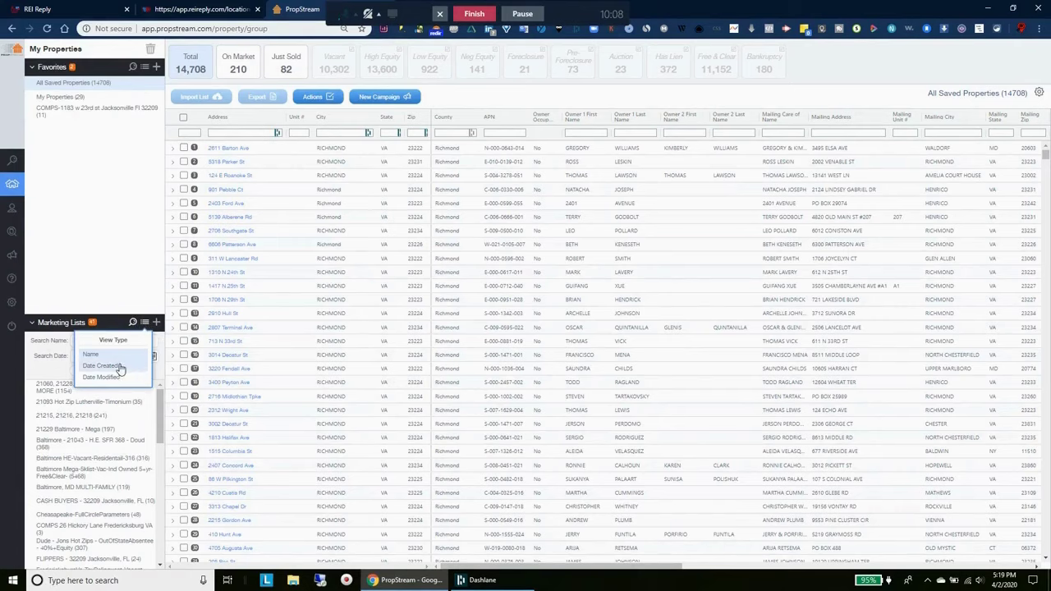
{"action": "left_click", "coordinate": [120, 366]}
{"action": "left_click", "coordinate": [133, 322]}
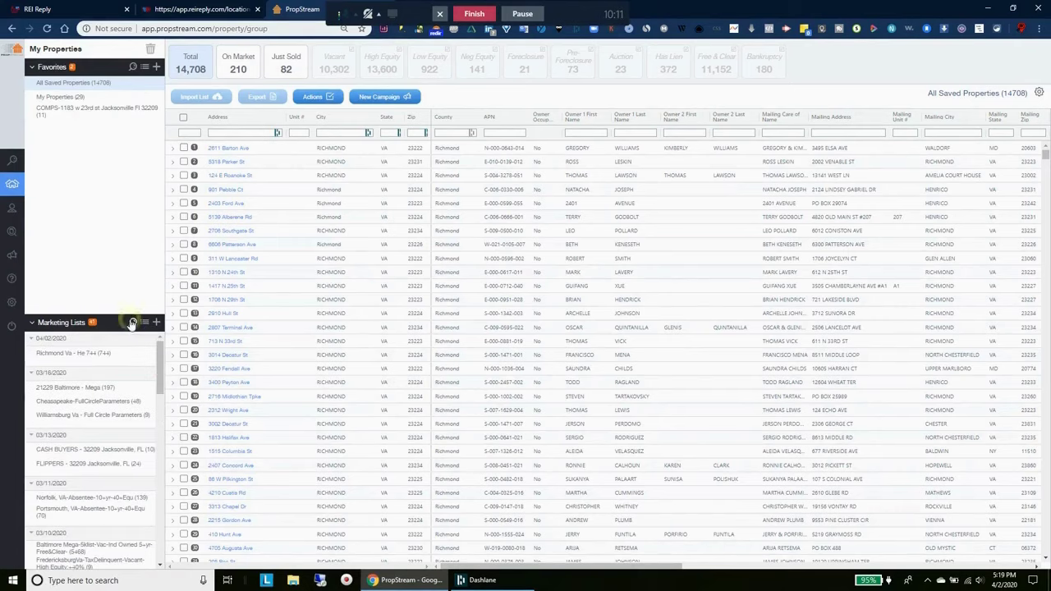
{"action": "left_click", "coordinate": [75, 359]}
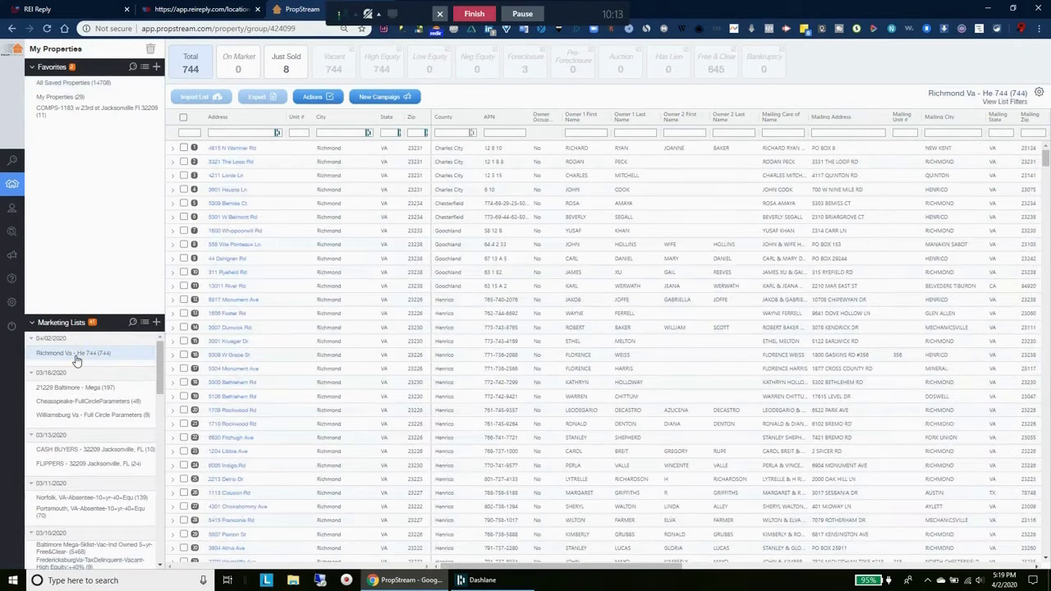
Remove the 8 just-sold properties and export the remaining 736 as an .xlsx spreadsheet
{"action": "left_click", "coordinate": [288, 70]}
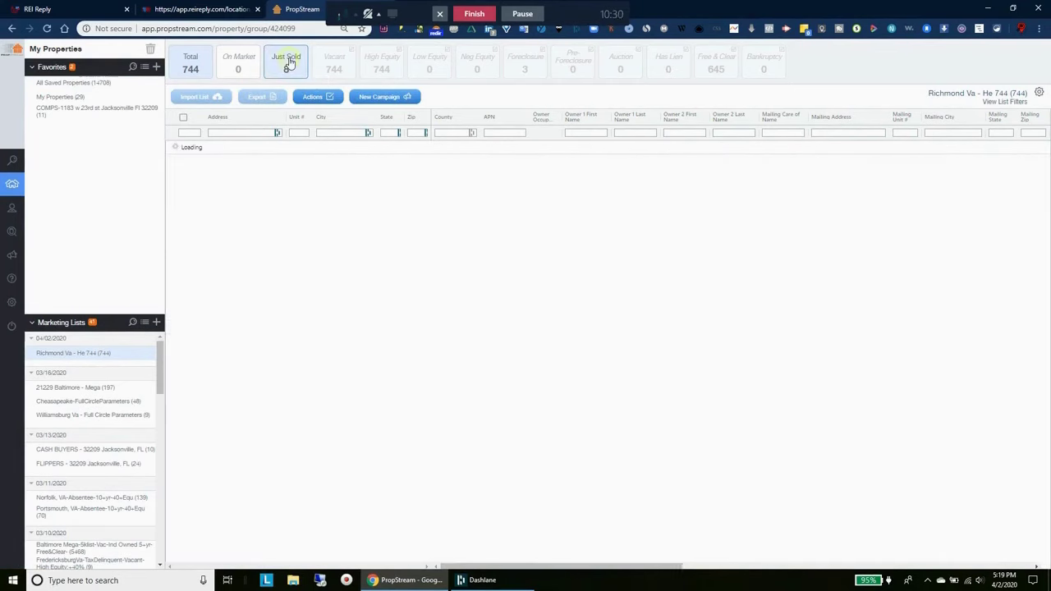
{"action": "left_click", "coordinate": [333, 98]}
{"action": "left_click", "coordinate": [291, 119]}
{"action": "left_click", "coordinate": [571, 329]}
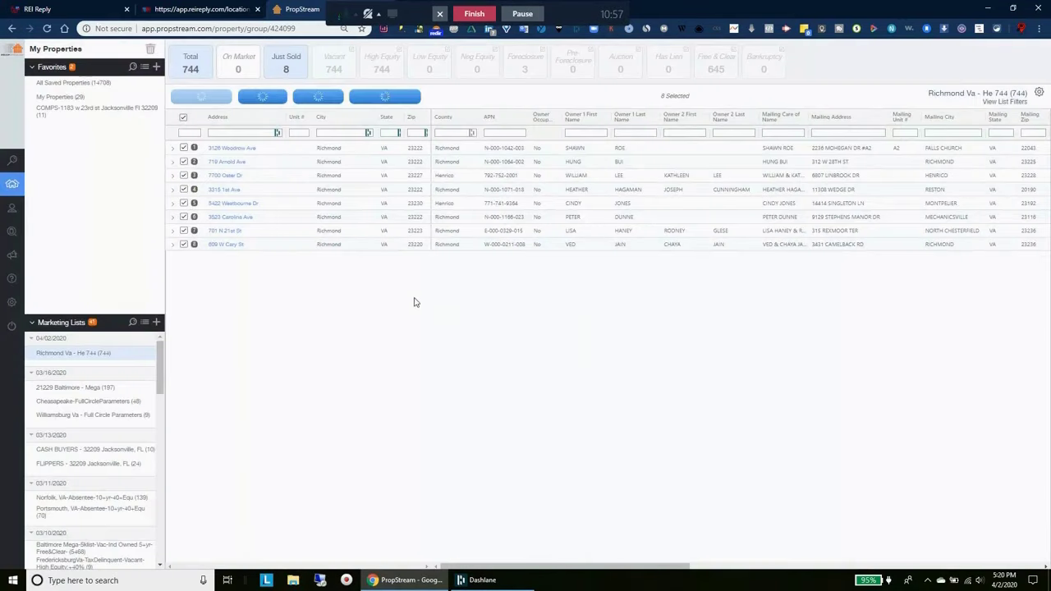
{"action": "left_click", "coordinate": [280, 67]}
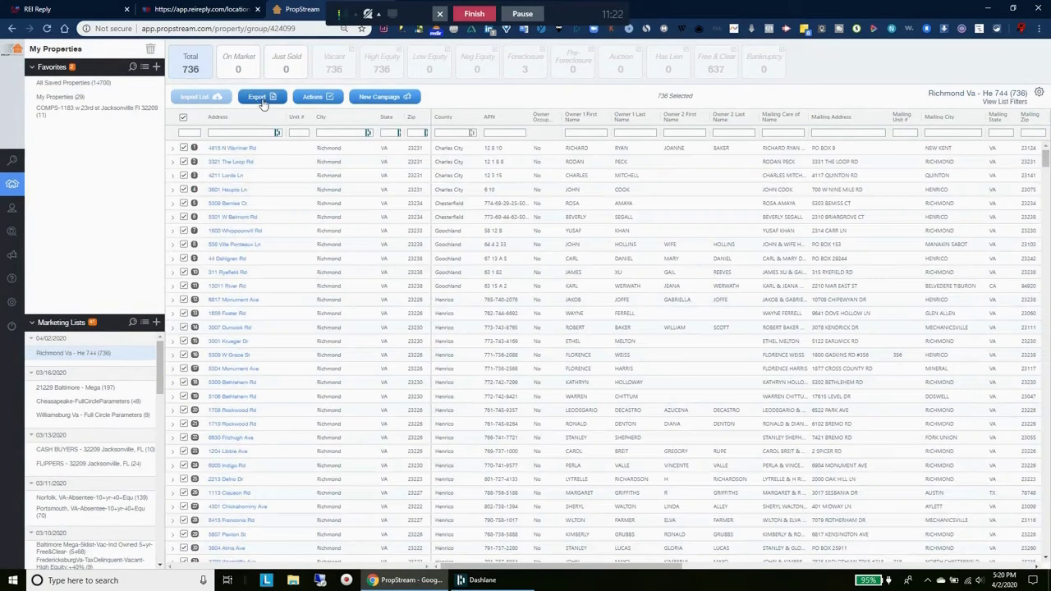
{"action": "left_click", "coordinate": [262, 100]}
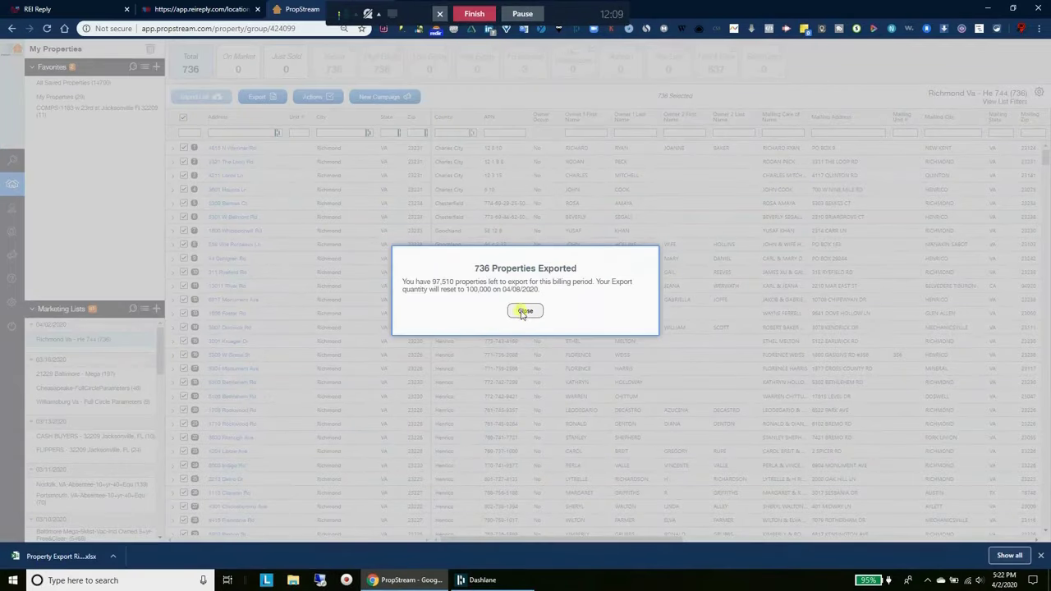
{"action": "left_click", "coordinate": [524, 312]}
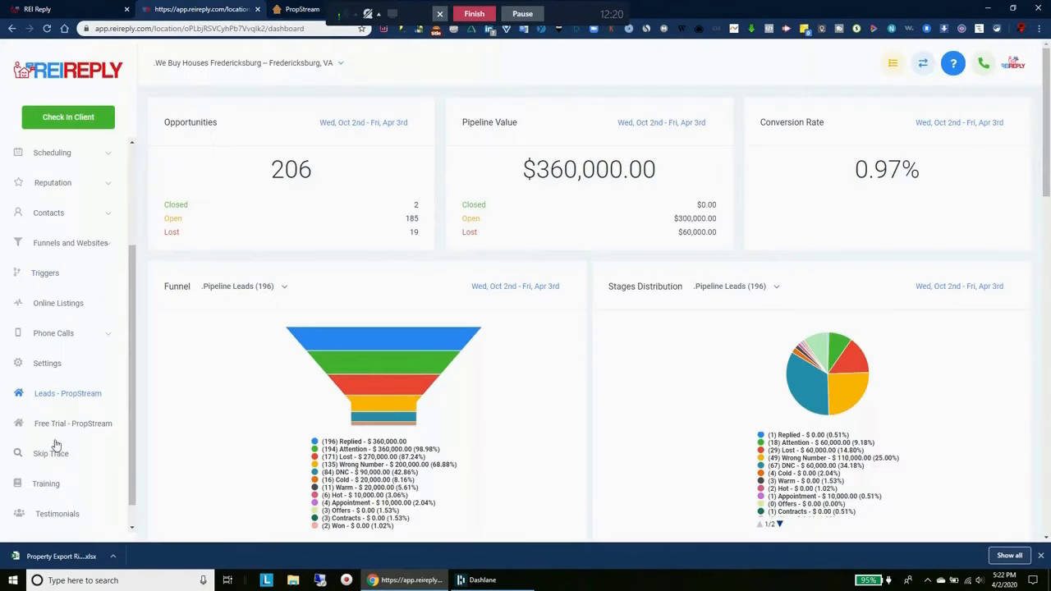
Start a Skip Trace request and enter the requester's first and last name
{"action": "left_click", "coordinate": [51, 455]}
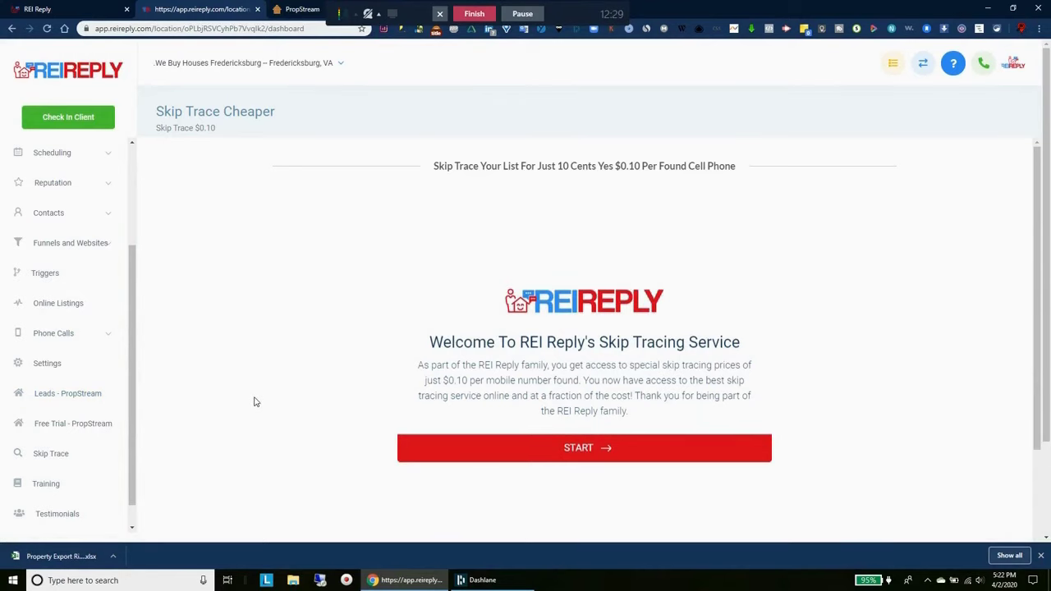
{"action": "scroll", "coordinate": [255, 401], "scroll_direction": "down", "scroll_amount": 1}
{"action": "left_click", "coordinate": [583, 340]}
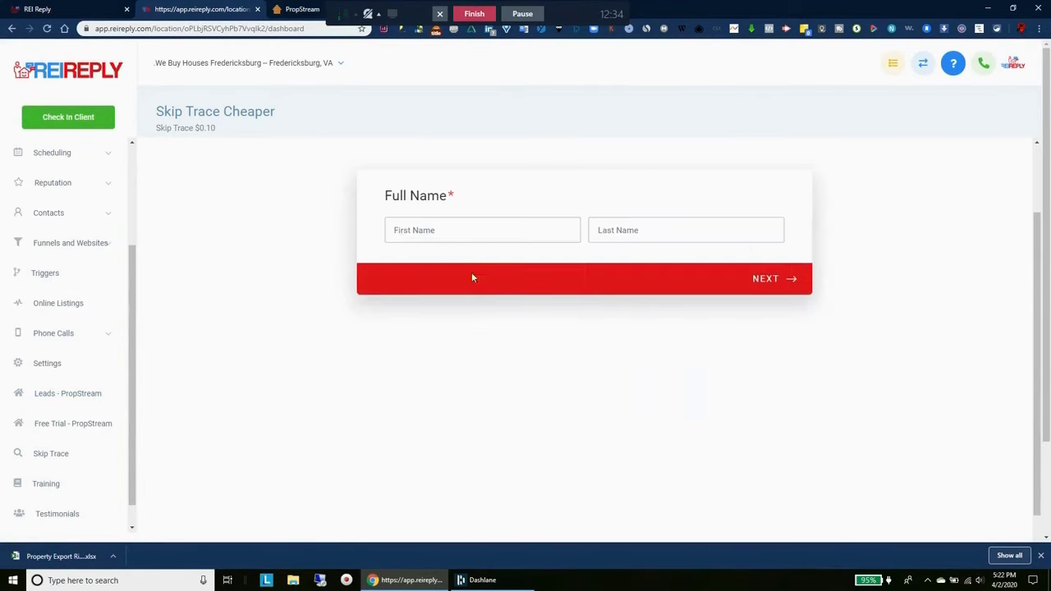
{"action": "left_click", "coordinate": [473, 232]}
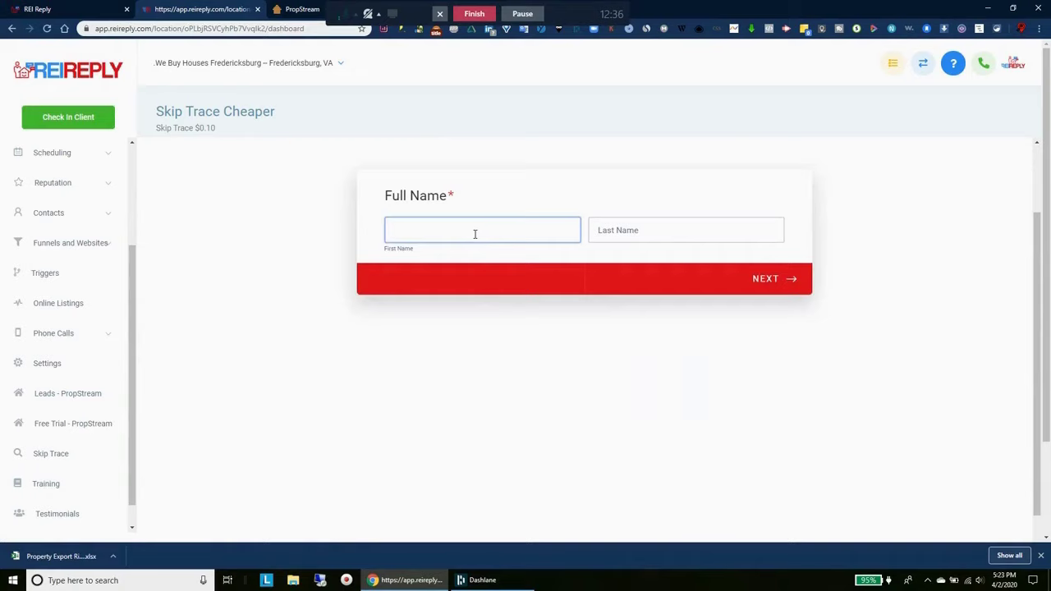
{"action": "key", "text": "Tab"}
{"action": "type", "text": "Espaillat"}
{"action": "key", "text": "Return"}
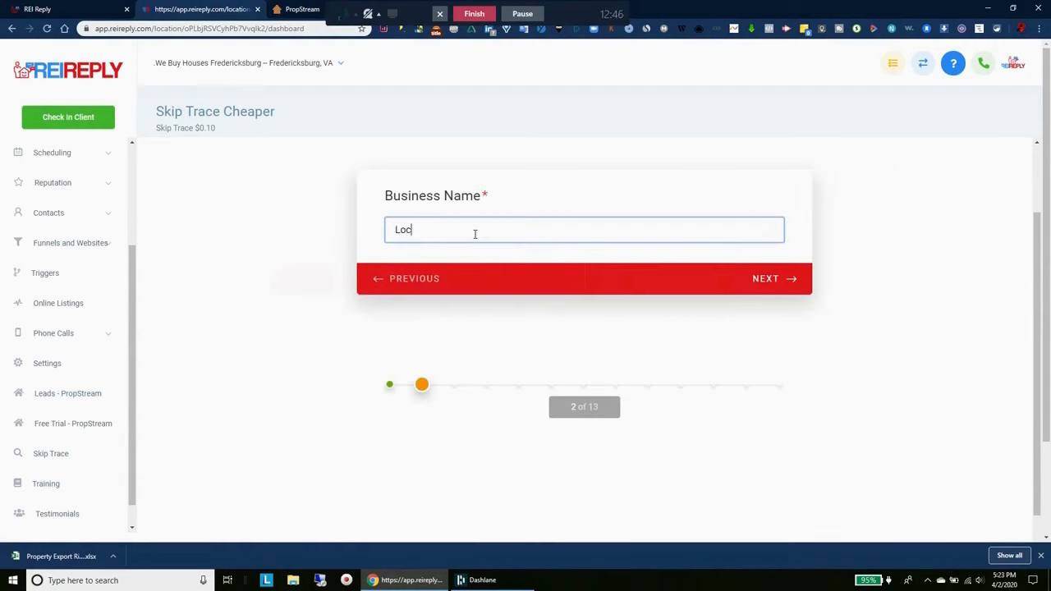
Enter business name 'Local We Buy House', the contact's e-mail and phone number
{"action": "type", "text": "Local We Buy Houses"}
{"action": "key", "text": "Return"}
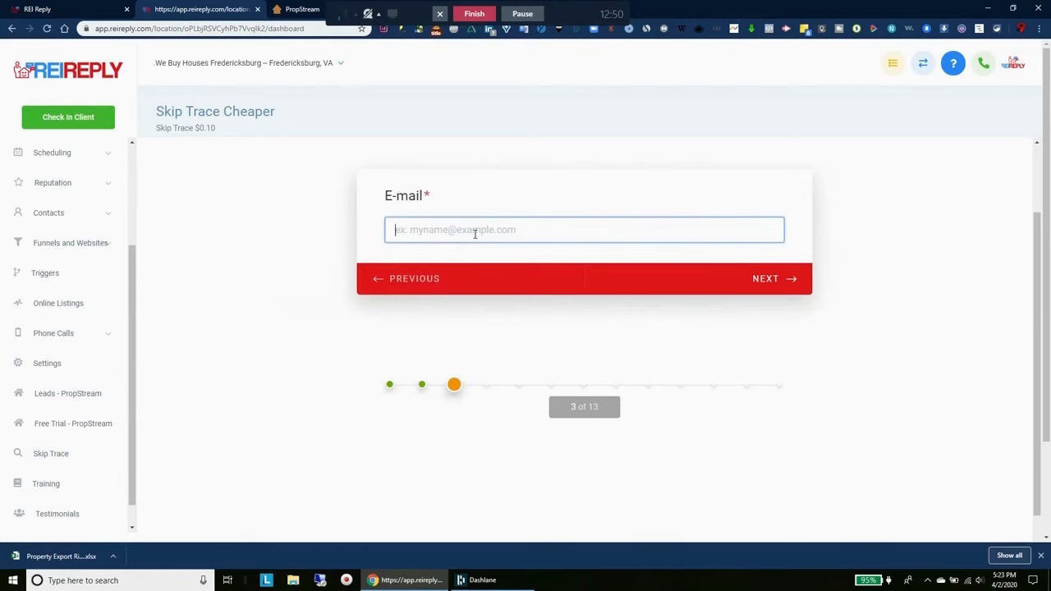
{"action": "key", "text": "Return"}
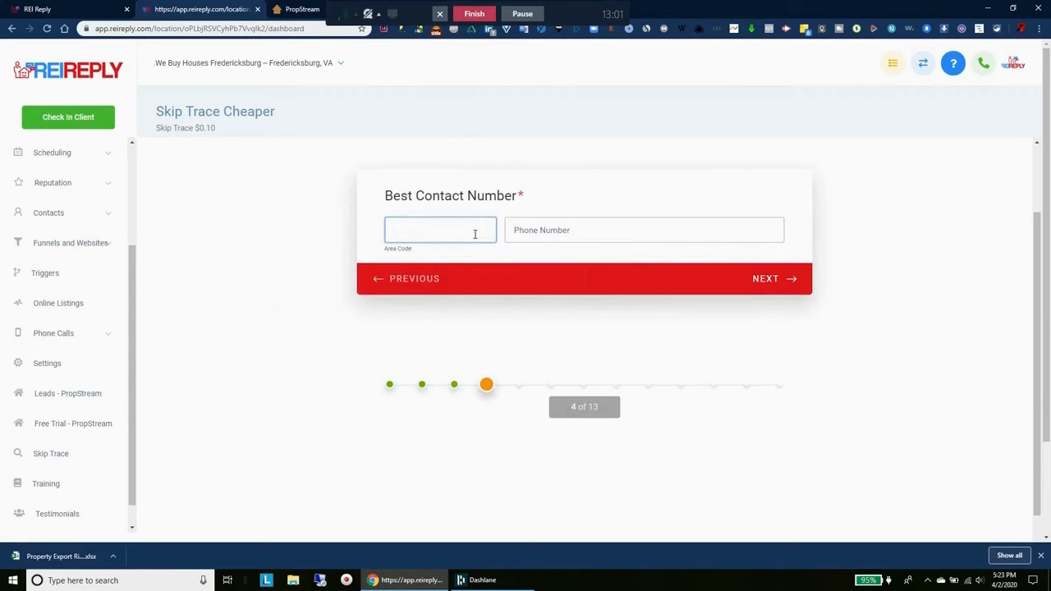
{"action": "type", "text": "757"}
{"action": "key", "text": "Tab"}
{"action": "type", "text": "555-5555"}
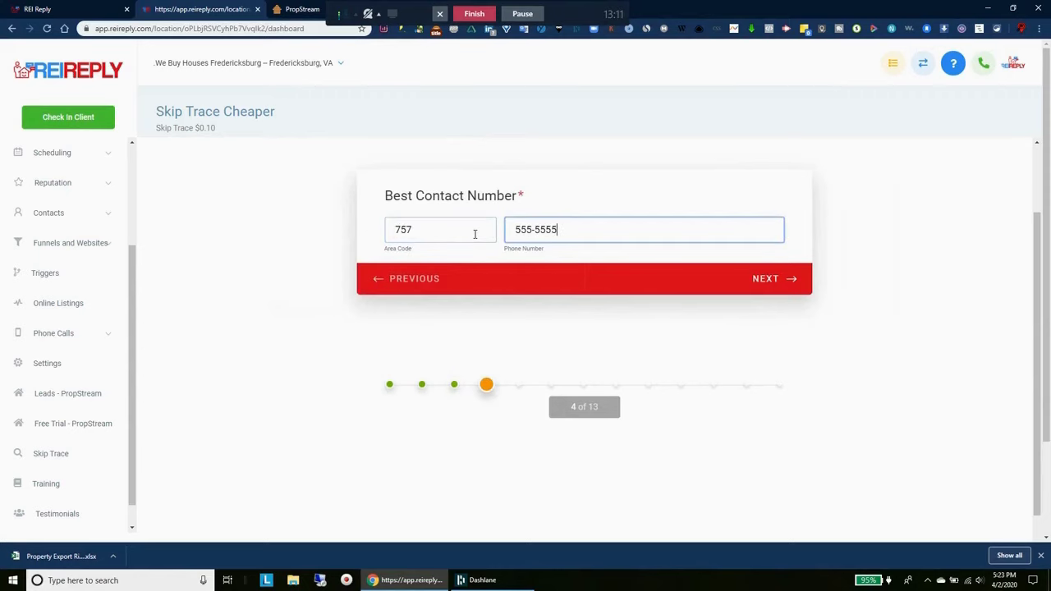
{"action": "key", "text": "Return"}
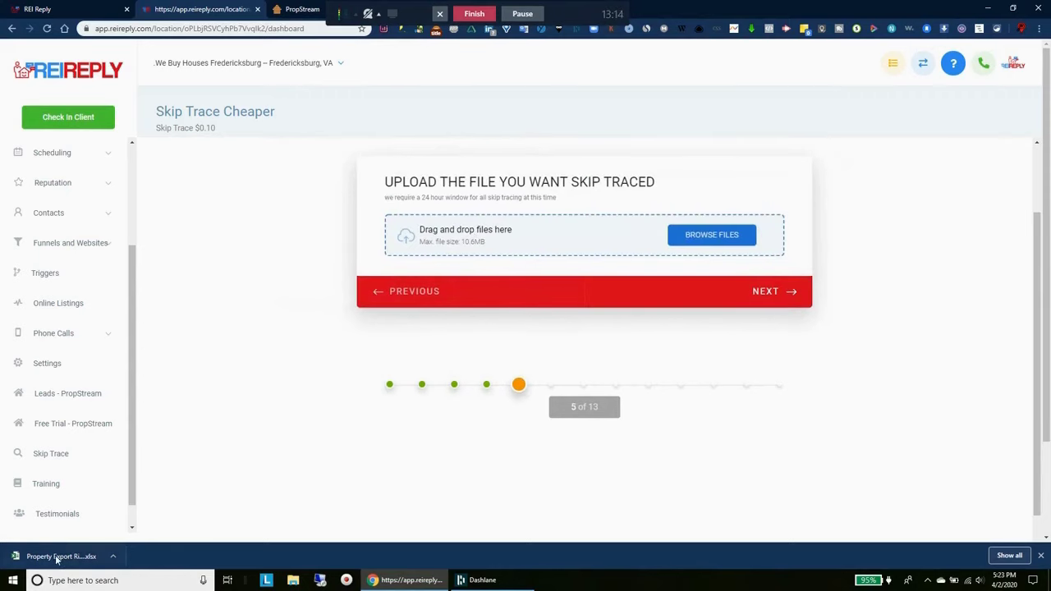
Upload the exported Richmond .xlsx, answer No to e-mail lookups, and tag the list 'vacant-Richmond-737'
{"action": "left_click_drag", "start_coordinate": [58, 557], "coordinate": [565, 235]}
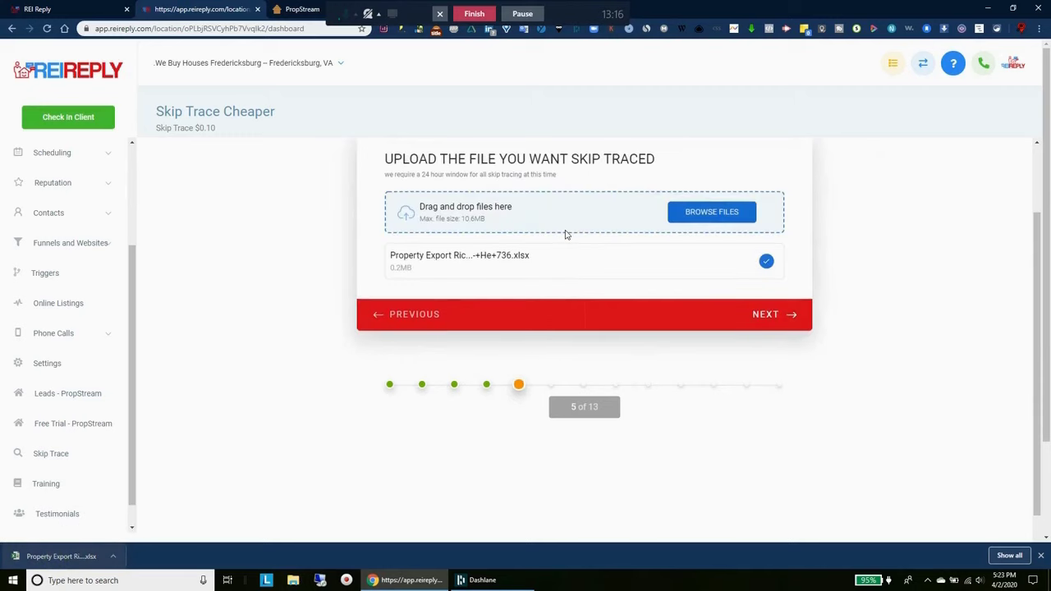
{"action": "left_click", "coordinate": [767, 317]}
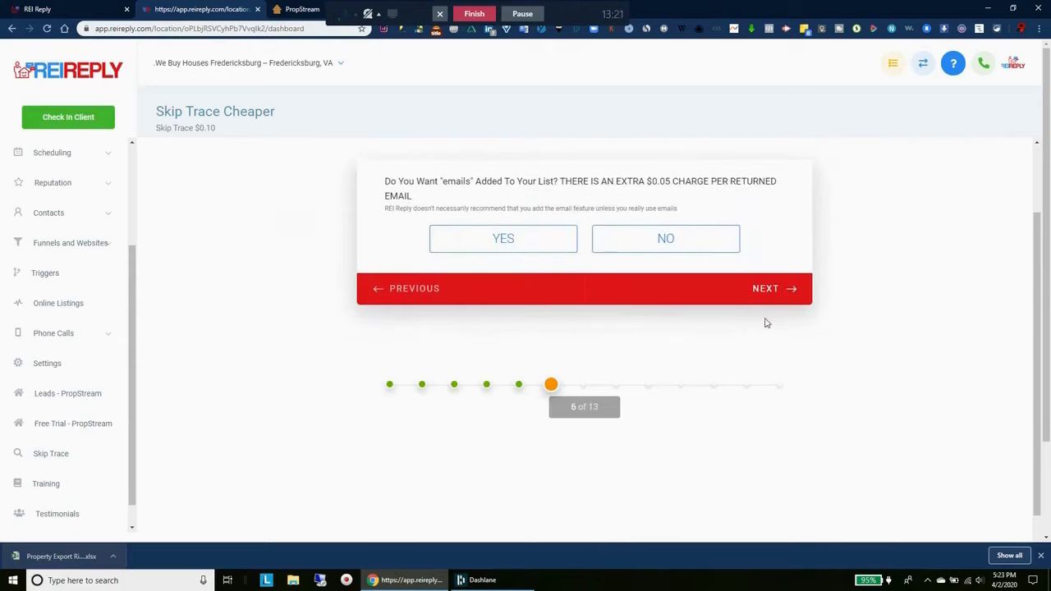
{"action": "left_click", "coordinate": [680, 245]}
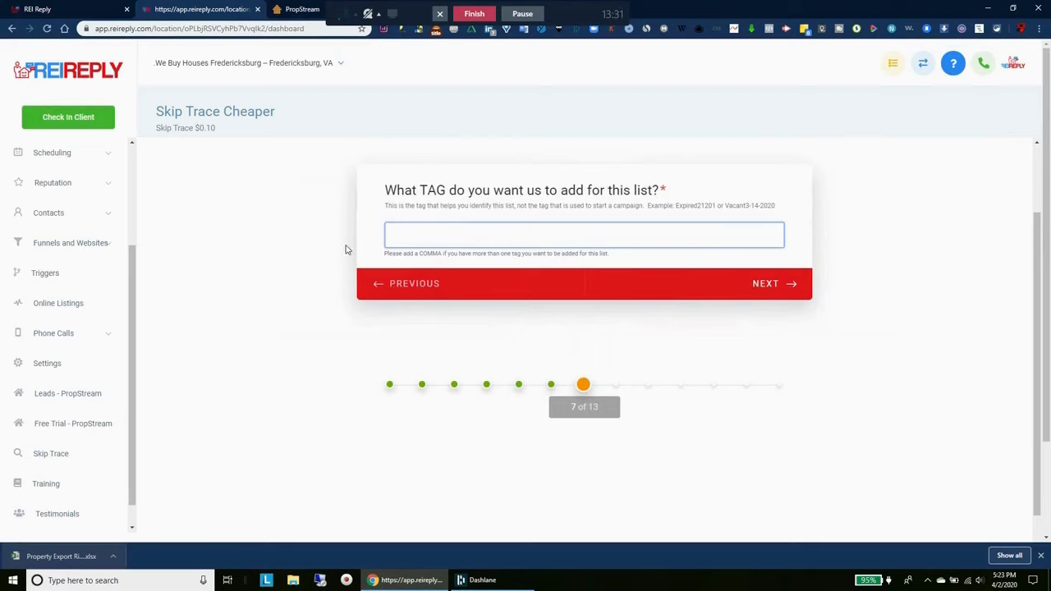
{"action": "type", "text": "vacant-Richmond-"}
{"action": "type", "text": "737"}
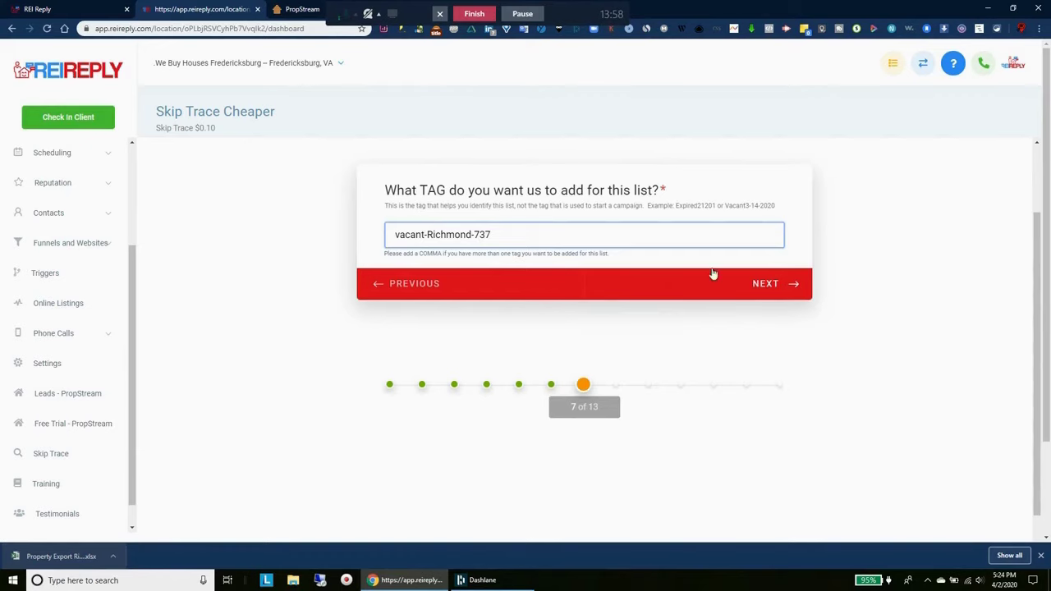
{"action": "left_click", "coordinate": [766, 287]}
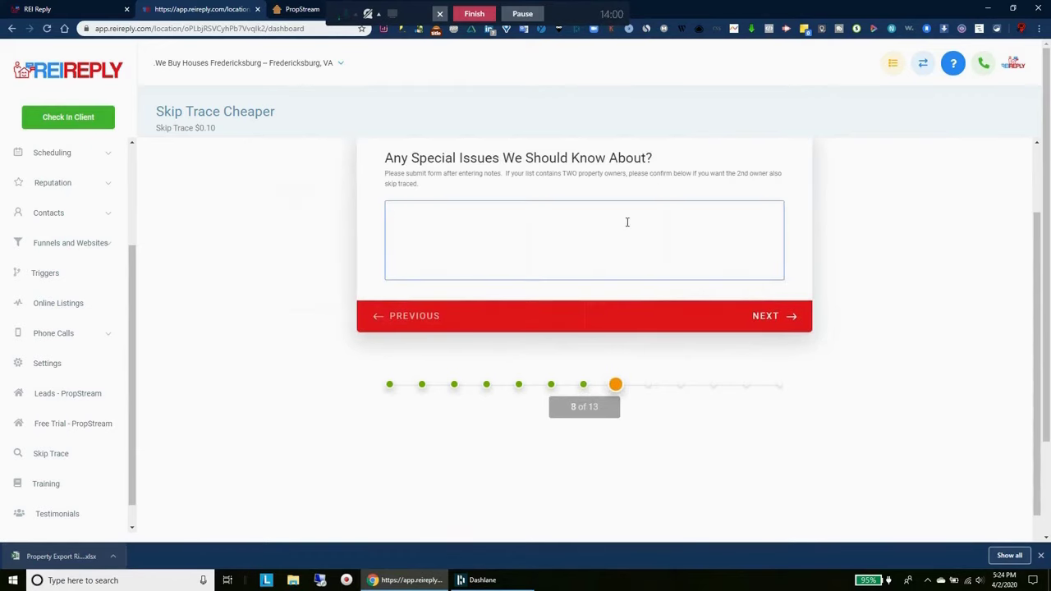
Skip the special-issues notes and intro, then enter 'vacant rvm/sms campaign' as the target campaign
{"action": "left_click", "coordinate": [761, 315]}
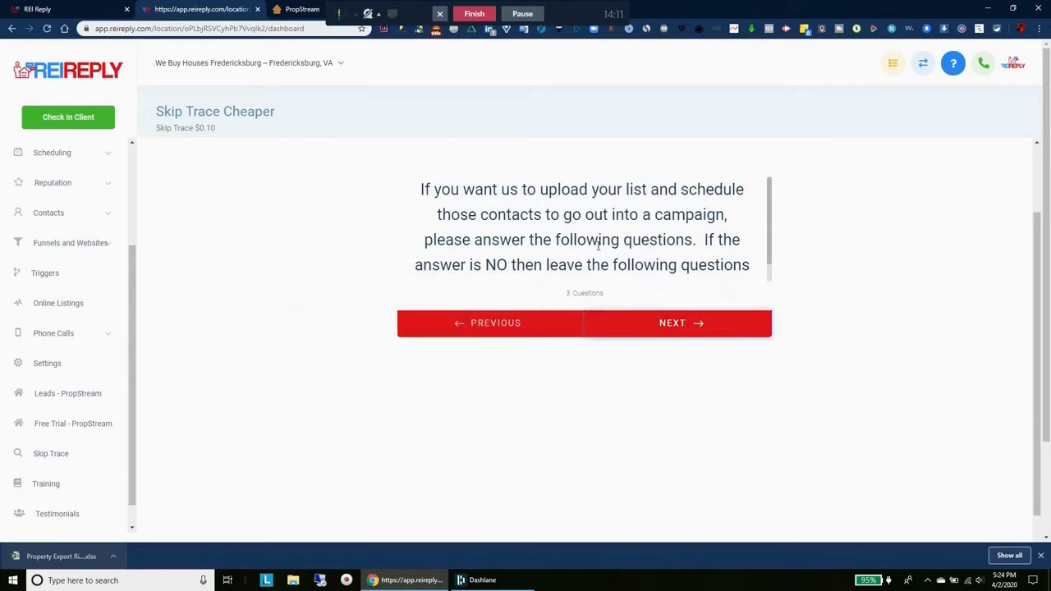
{"action": "scroll", "coordinate": [598, 247], "scroll_direction": "down", "scroll_amount": 1}
{"action": "scroll", "coordinate": [561, 239], "scroll_direction": "up", "scroll_amount": 1}
{"action": "scroll", "coordinate": [587, 235], "scroll_direction": "down", "scroll_amount": 1}
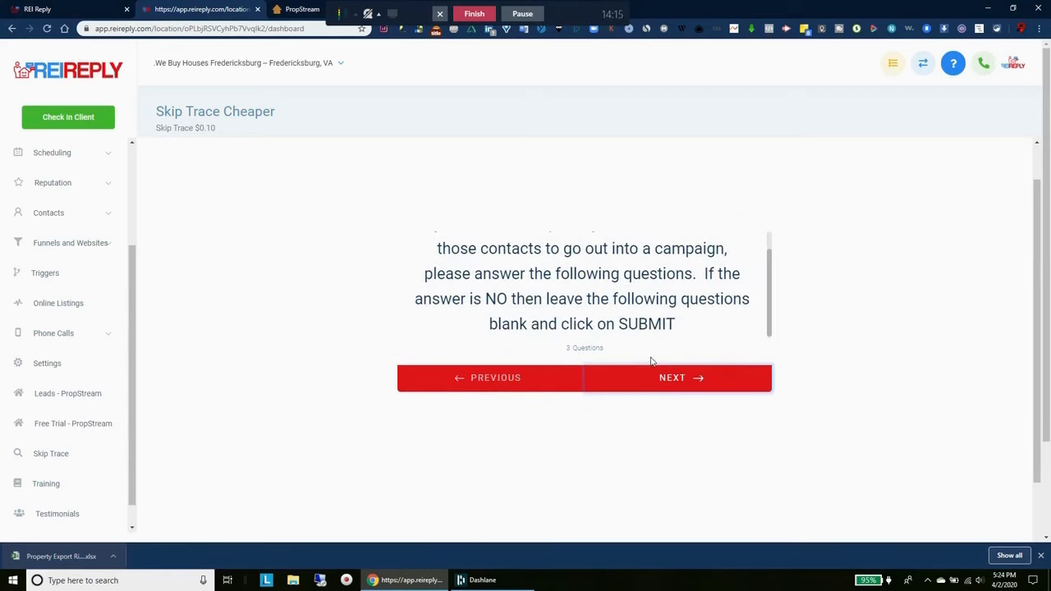
{"action": "left_click", "coordinate": [677, 383]}
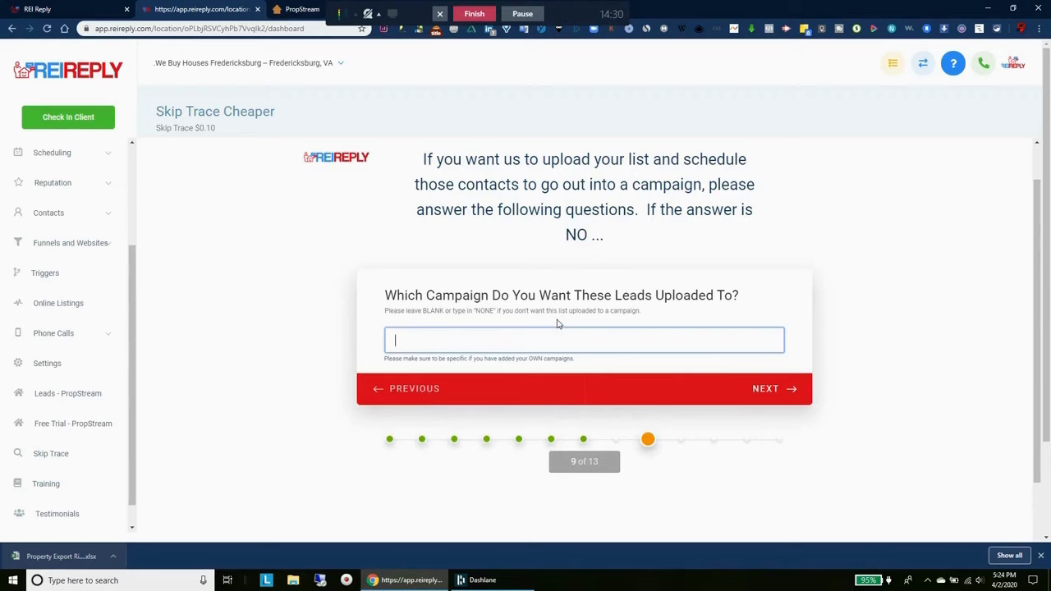
{"action": "type", "text": "vacant rvm/sms campaign"}
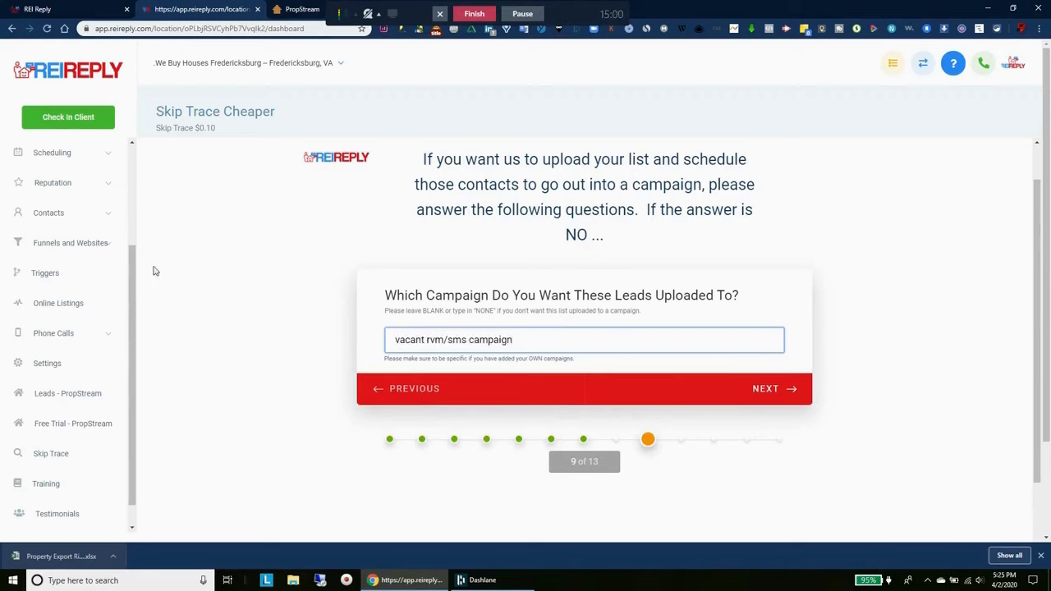
{"action": "scroll", "coordinate": [95, 289], "scroll_direction": "up", "scroll_amount": 3}
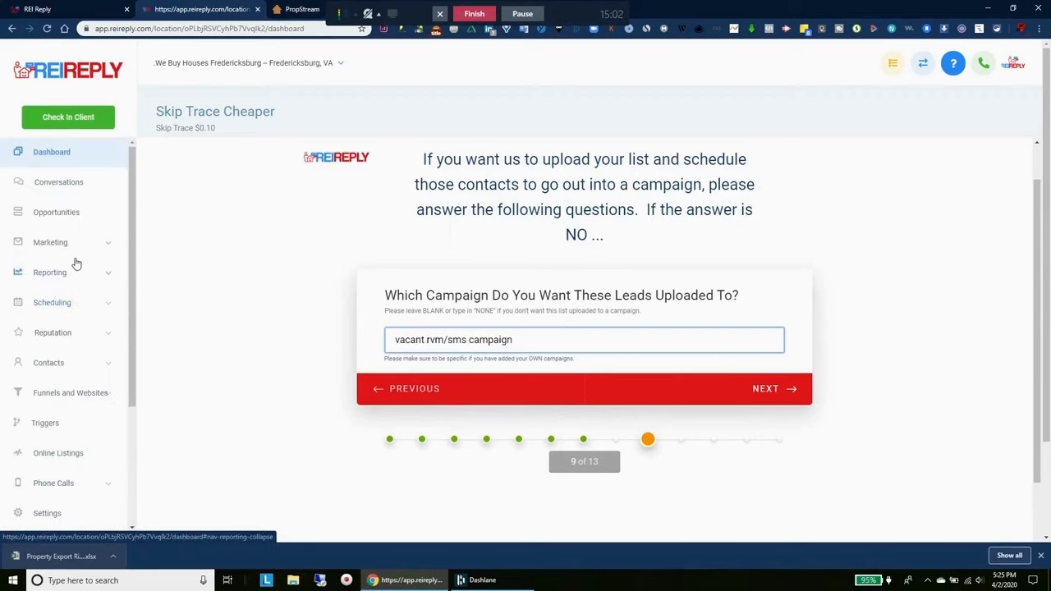
Open the campaigns page, expand the Vacant folder, and copy the Vacant3 campaign's name
{"action": "left_click", "coordinate": [55, 245]}
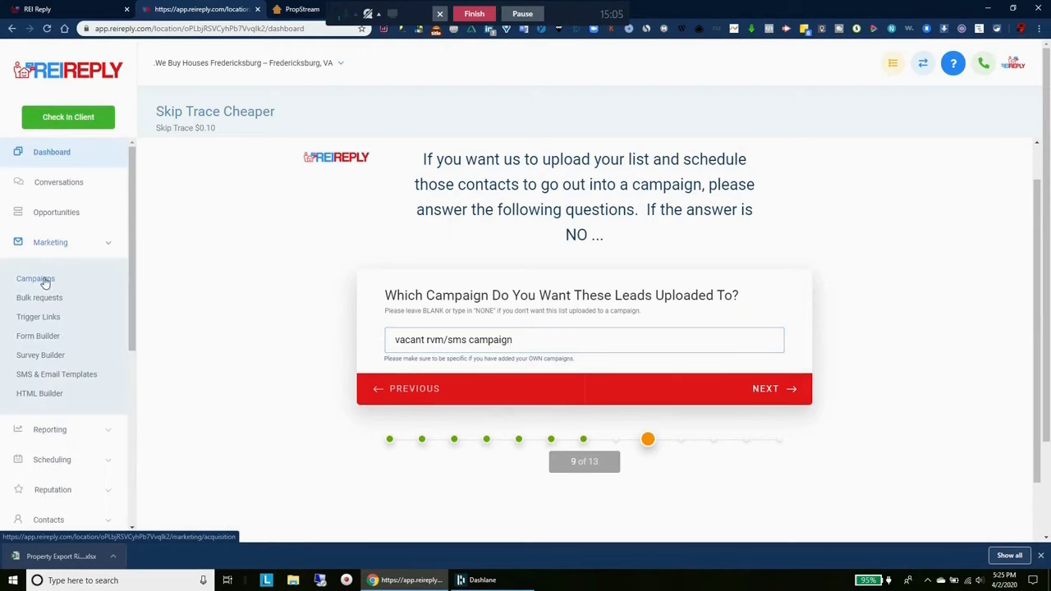
{"action": "right_click", "coordinate": [45, 284]}
{"action": "key", "text": "Escape"}
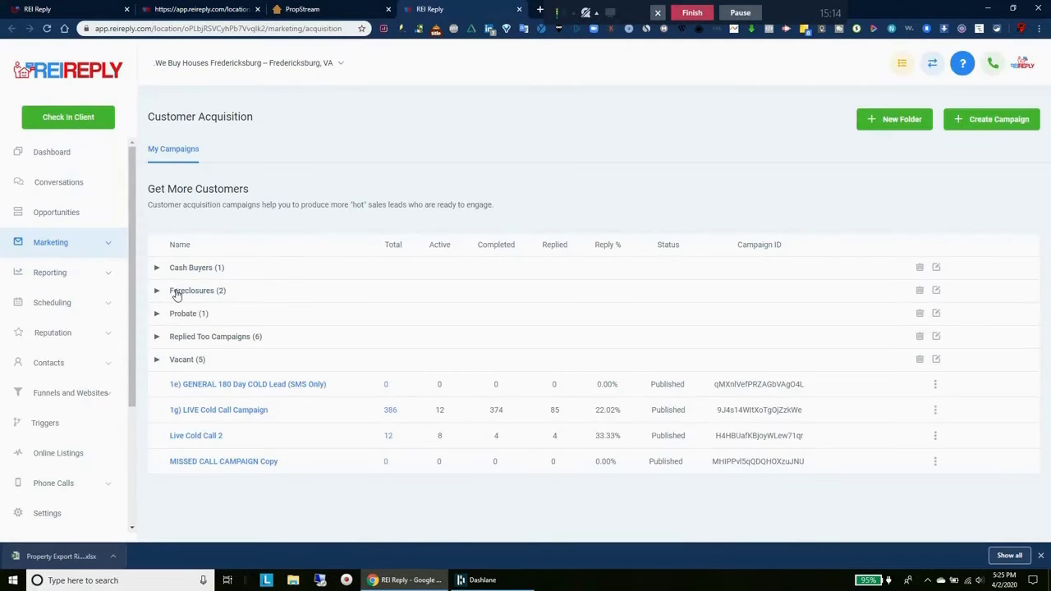
{"action": "left_click", "coordinate": [164, 364]}
{"action": "scroll", "coordinate": [246, 364], "scroll_direction": "down", "scroll_amount": 2}
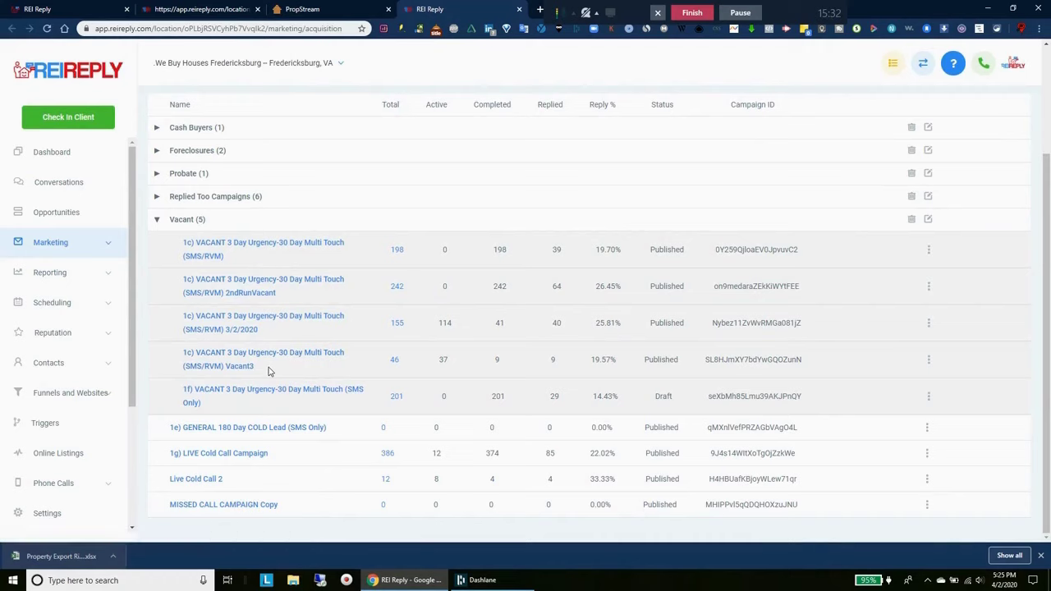
{"action": "left_click_drag", "start_coordinate": [256, 366], "coordinate": [182, 355]}
{"action": "right_click", "coordinate": [202, 357]}
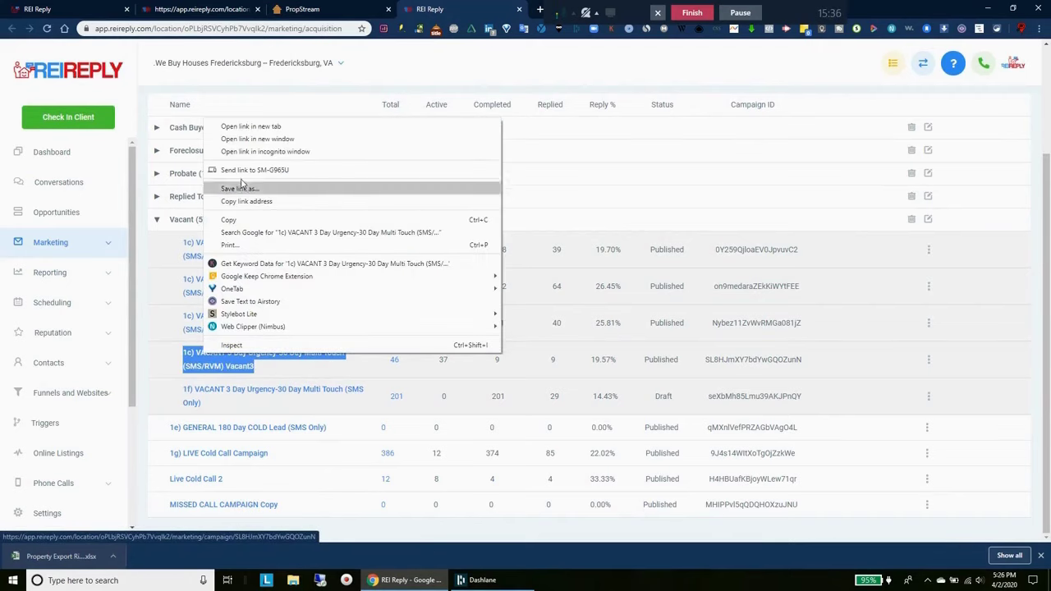
{"action": "left_click", "coordinate": [241, 221]}
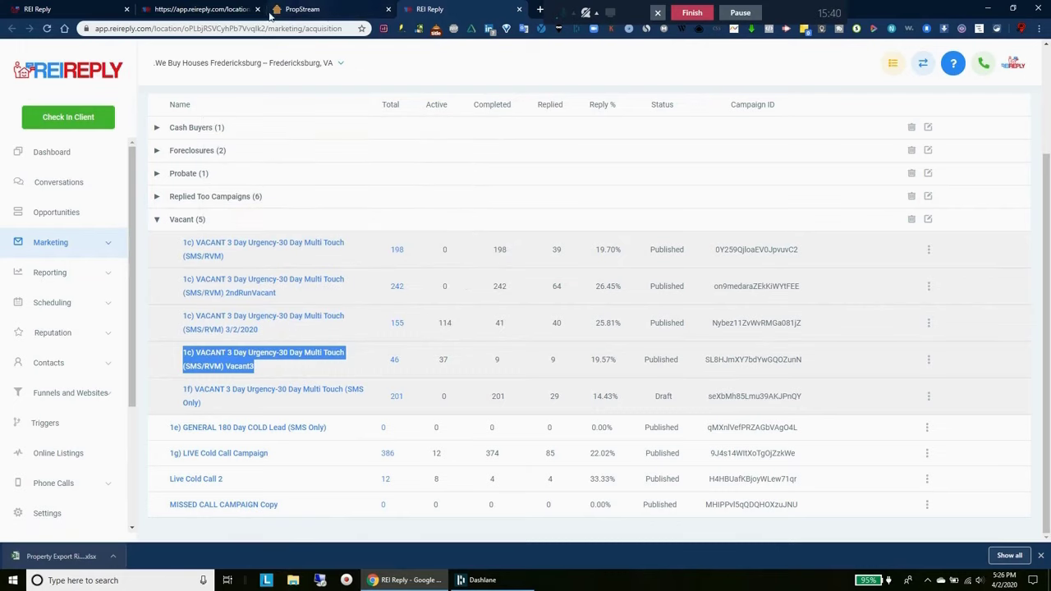
Replace the campaign answer with '1c) VACANT 3 Day Urgency-30 Day Multi Touch (SMS/RVM) Vacant3'
{"action": "left_click", "coordinate": [205, 9]}
{"action": "left_click_drag", "start_coordinate": [519, 340], "coordinate": [394, 345]}
{"action": "key", "text": "ctrl+v"}
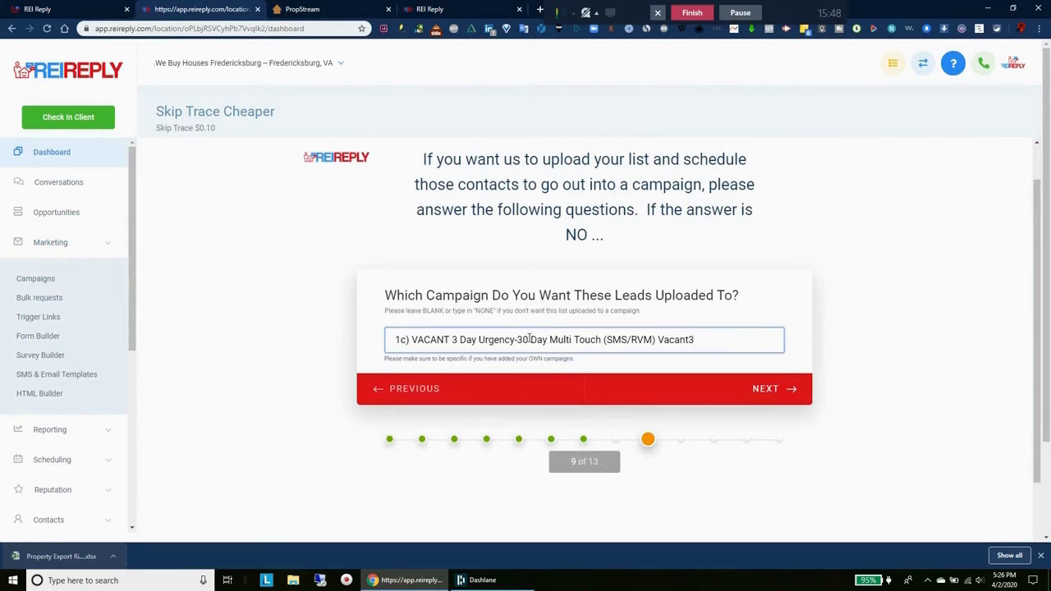
Check the team members list in Settings and move past the user question
{"action": "left_click", "coordinate": [450, 9]}
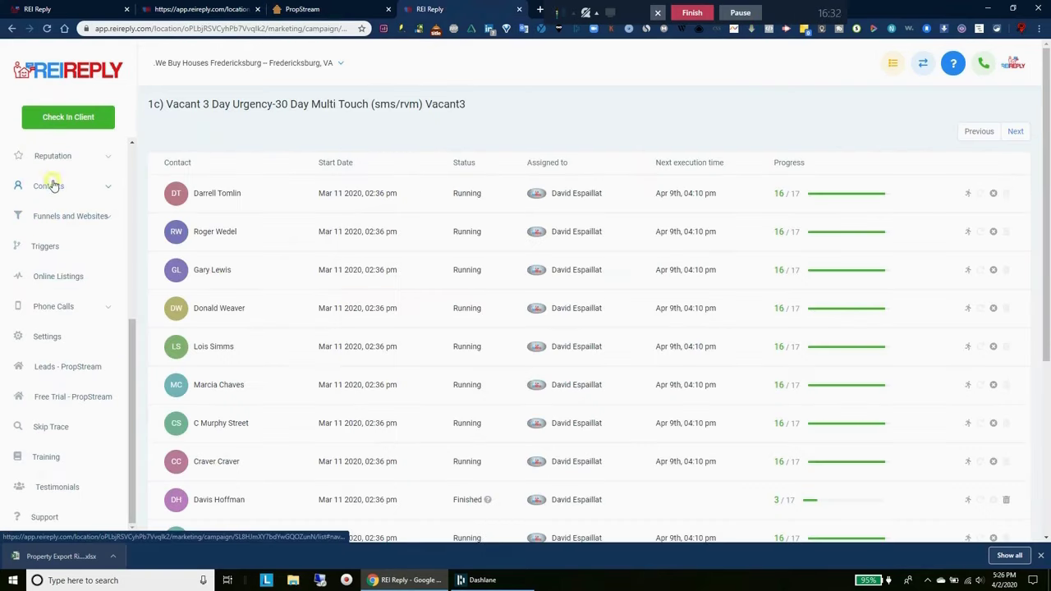
{"action": "left_click", "coordinate": [51, 185]}
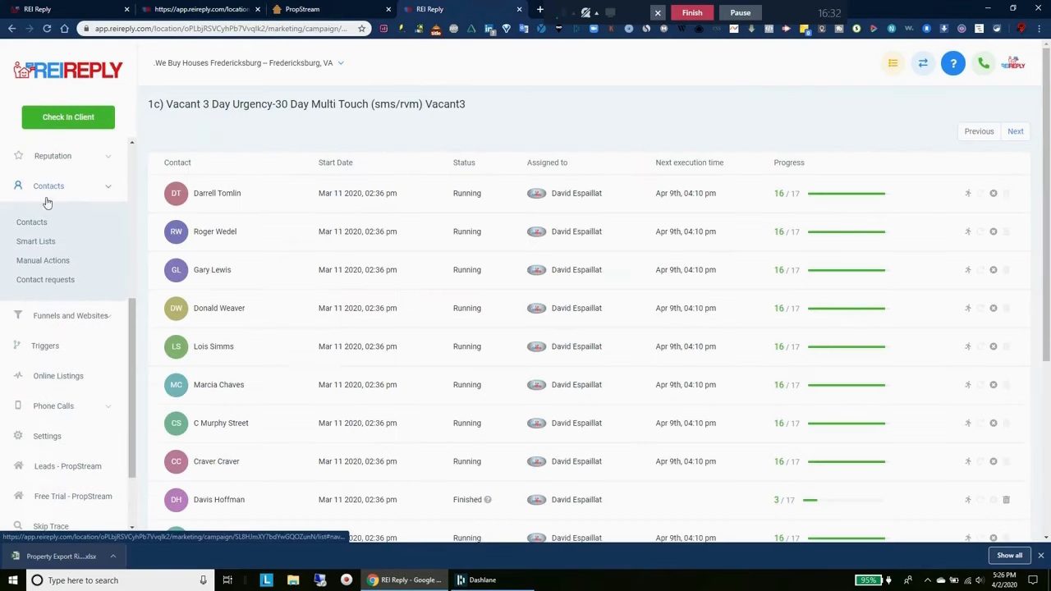
{"action": "scroll", "coordinate": [132, 371], "scroll_direction": "up", "scroll_amount": 2}
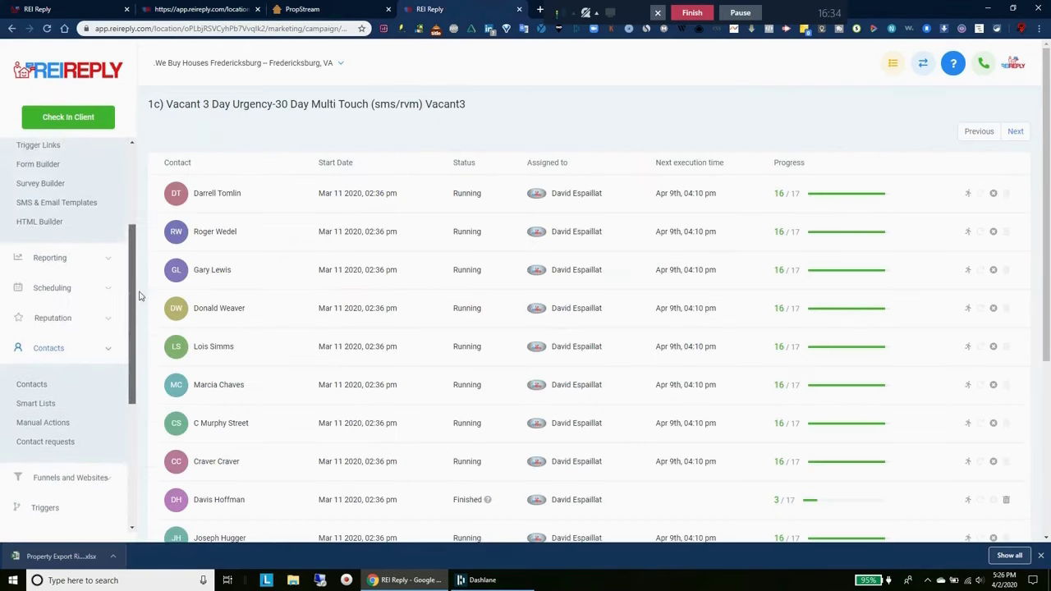
{"action": "left_click", "coordinate": [47, 512]}
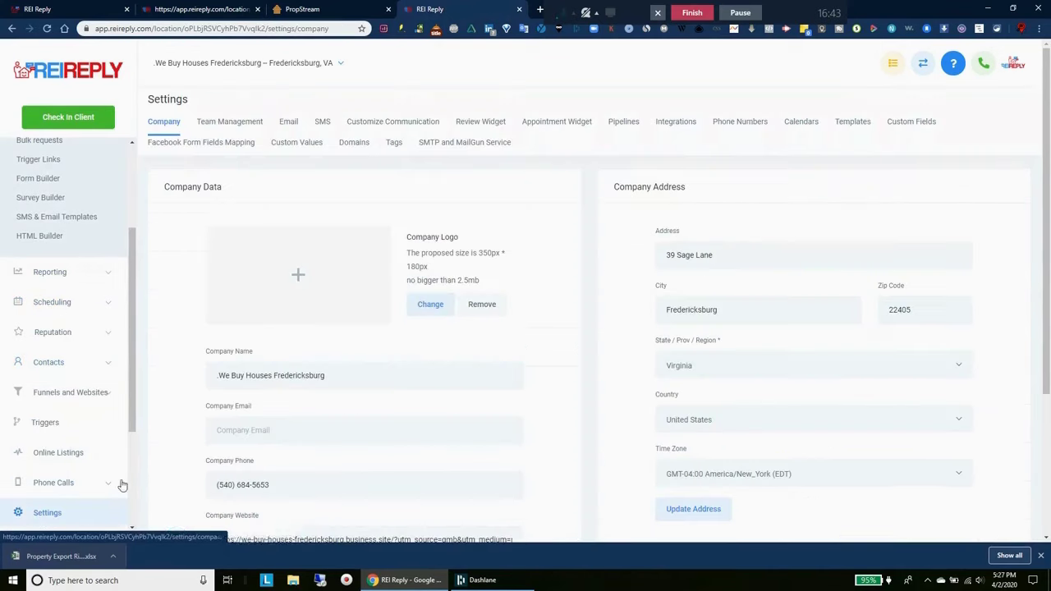
{"action": "left_click", "coordinate": [234, 124]}
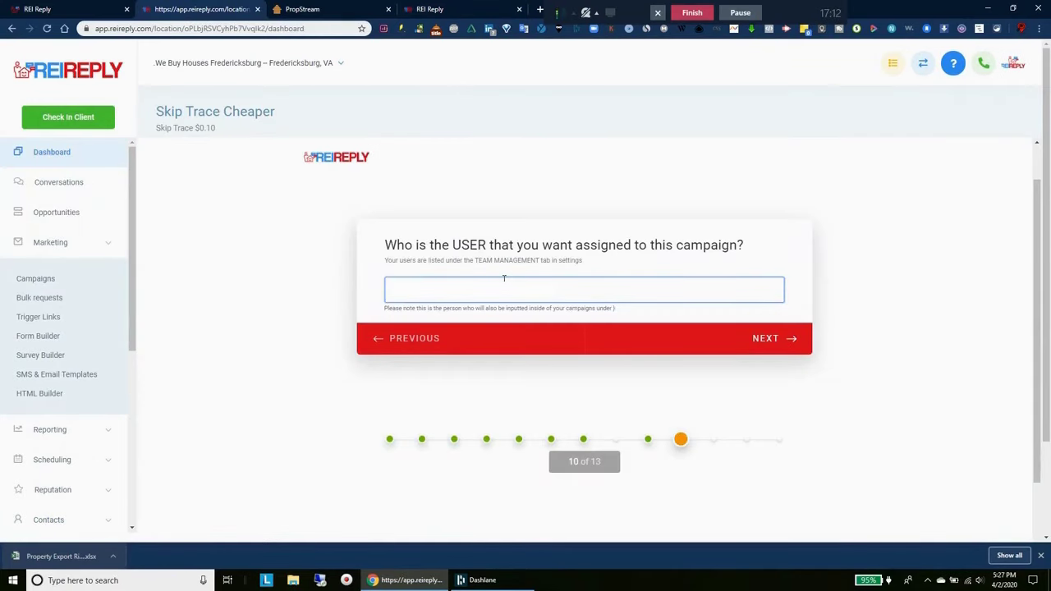
{"action": "left_click", "coordinate": [779, 341]}
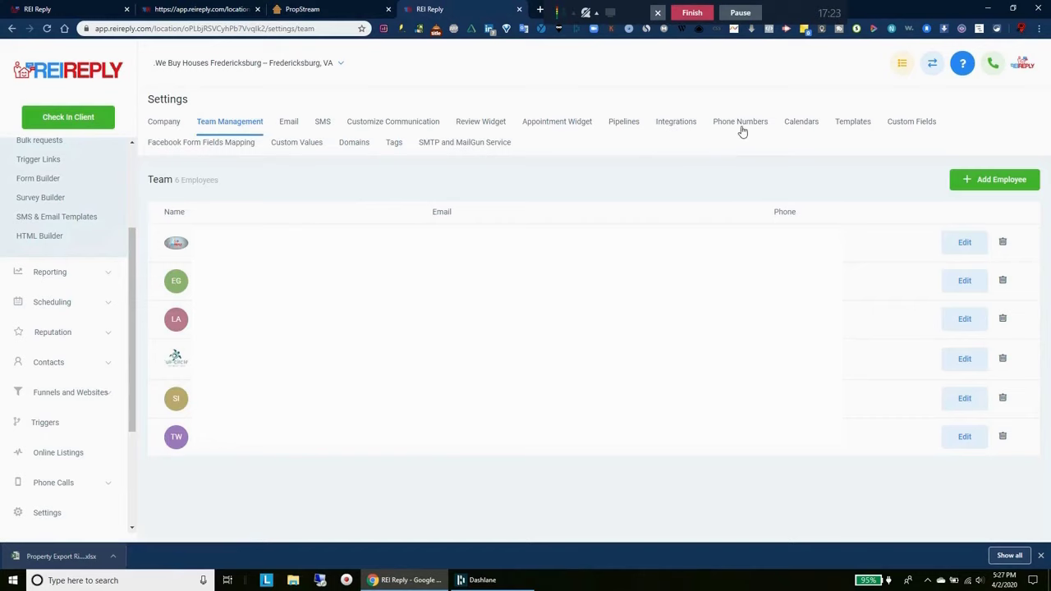
Copy the account's second phone number into the phone field and continue to the start-time step
{"action": "left_click", "coordinate": [742, 129]}
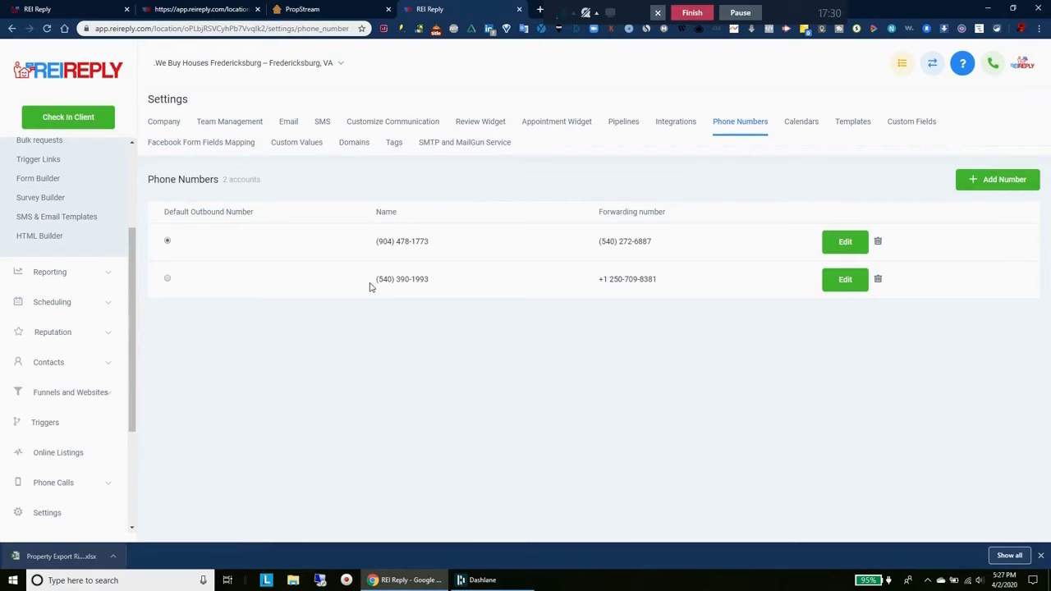
{"action": "left_click_drag", "start_coordinate": [370, 287], "coordinate": [430, 271]}
{"action": "right_click", "coordinate": [414, 281]}
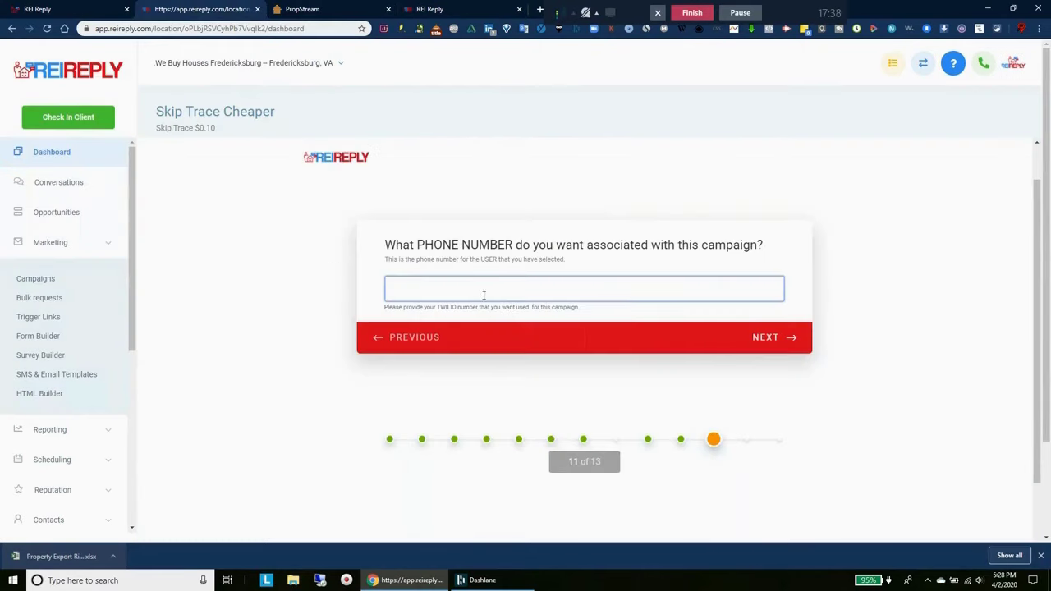
{"action": "right_click", "coordinate": [484, 295]}
{"action": "left_click", "coordinate": [519, 381]}
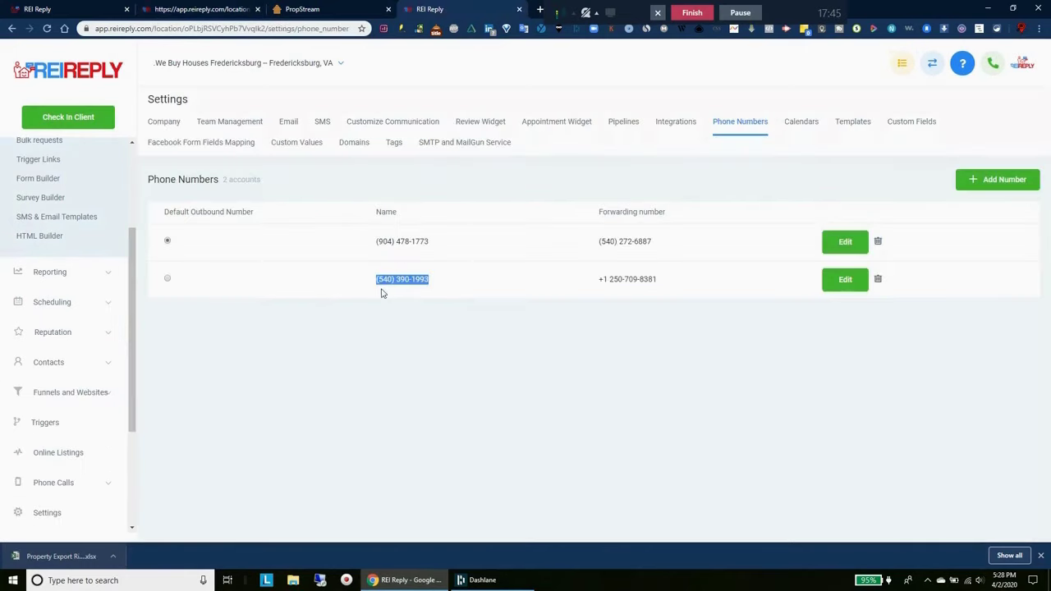
{"action": "left_click", "coordinate": [768, 343]}
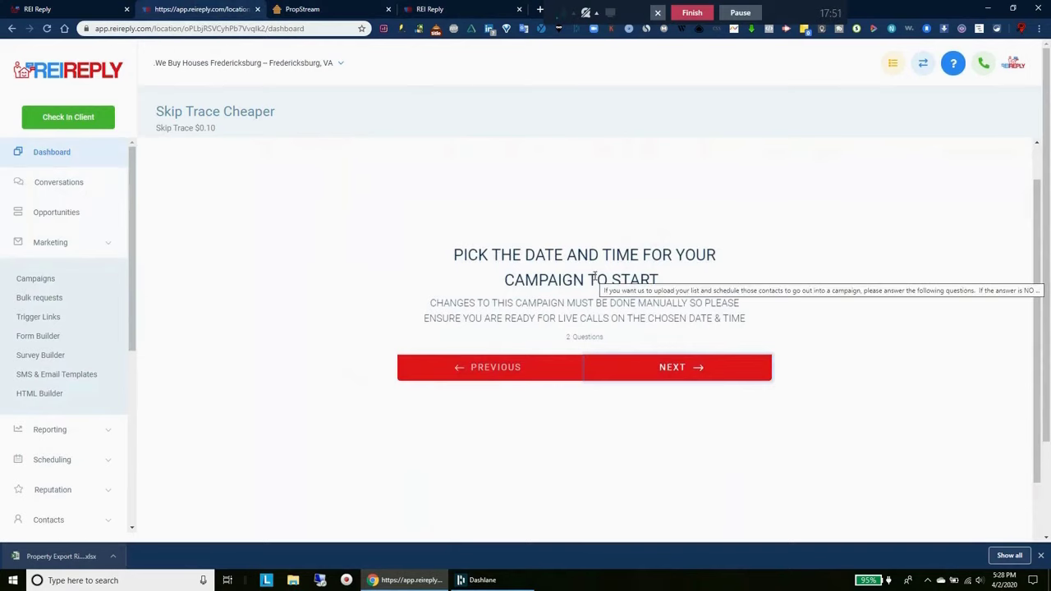
Set the vacant campaign's start date to April 3, 2020
{"action": "left_click", "coordinate": [680, 378]}
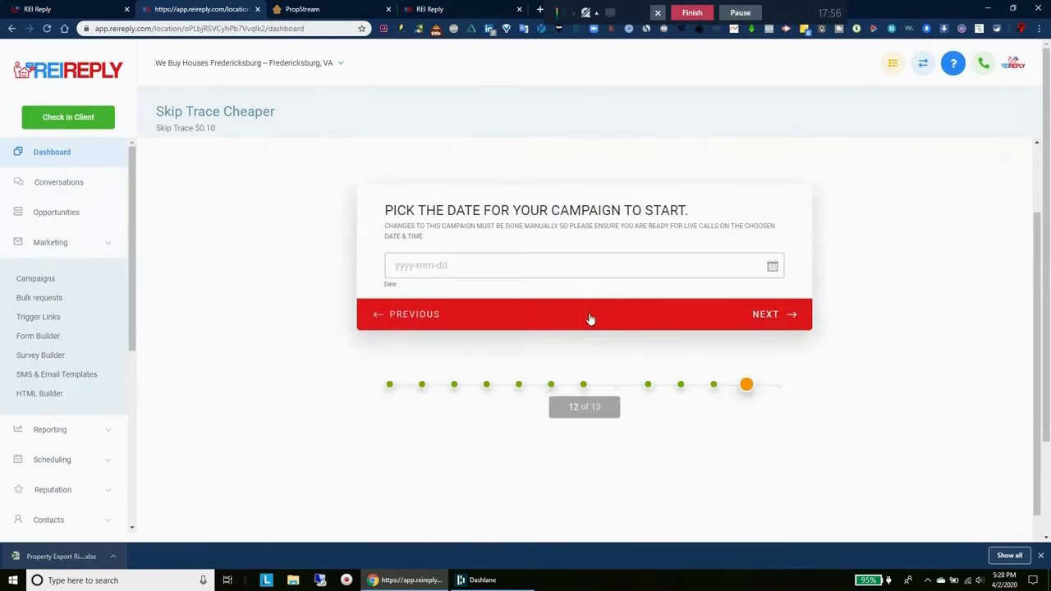
{"action": "left_click", "coordinate": [448, 267]}
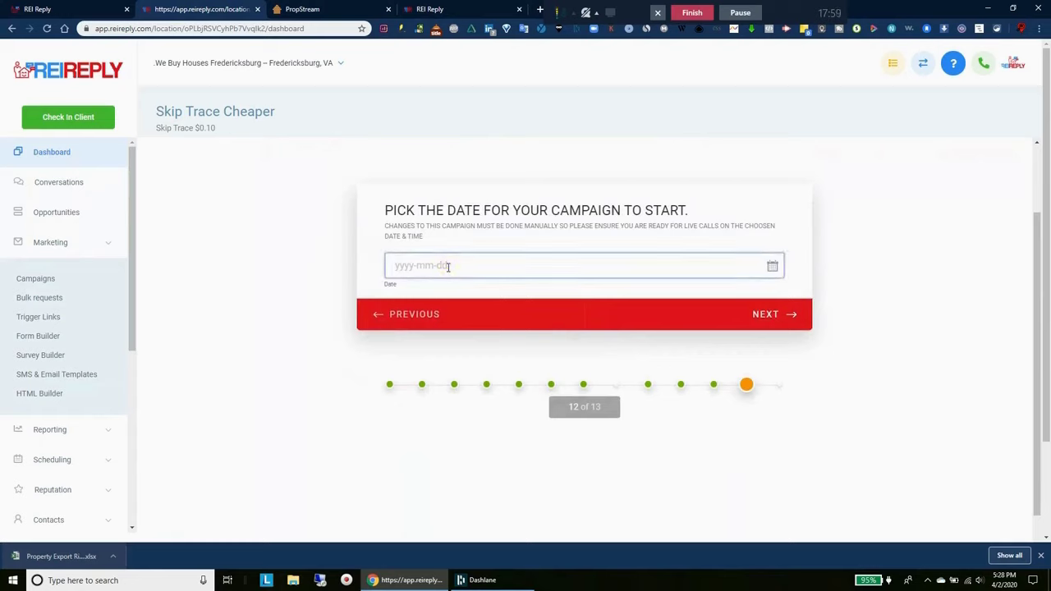
{"action": "left_click", "coordinate": [772, 267]}
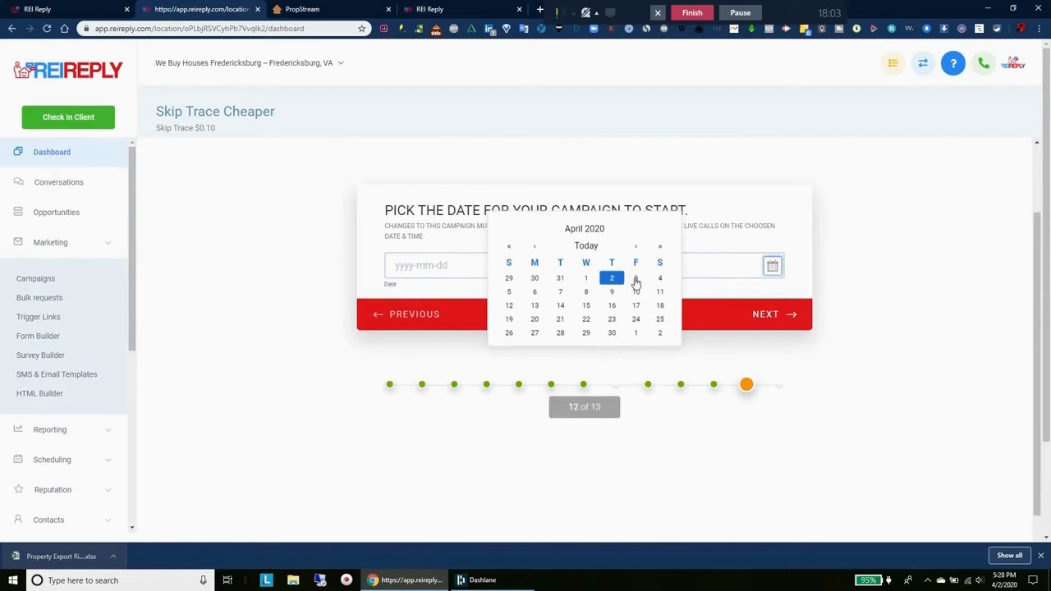
{"action": "left_click", "coordinate": [636, 282]}
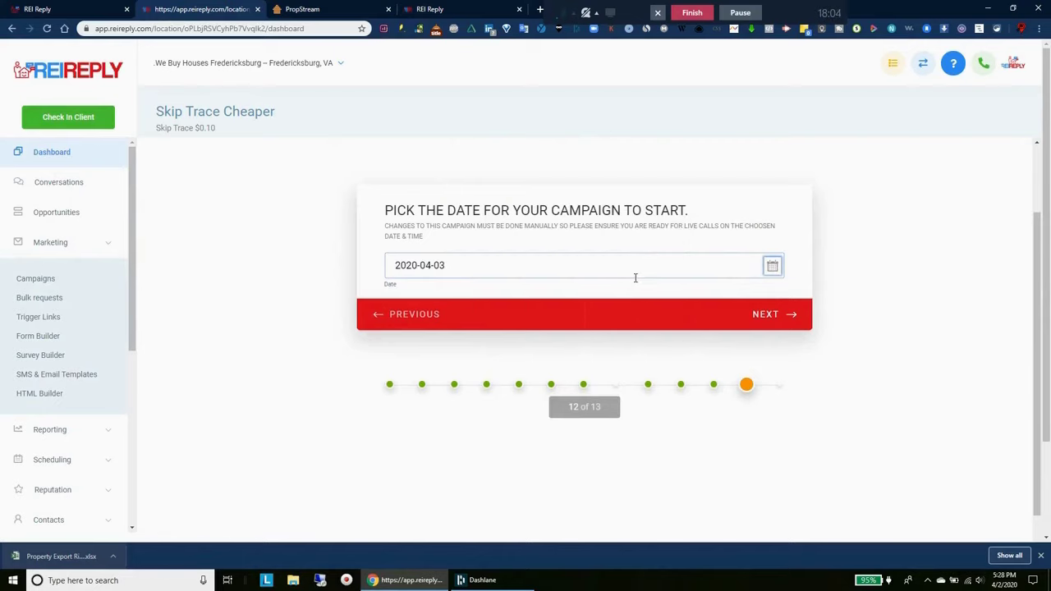
{"action": "left_click", "coordinate": [762, 319]}
Set the campaign start time to 10:30 AM
{"action": "left_click", "coordinate": [499, 241]}
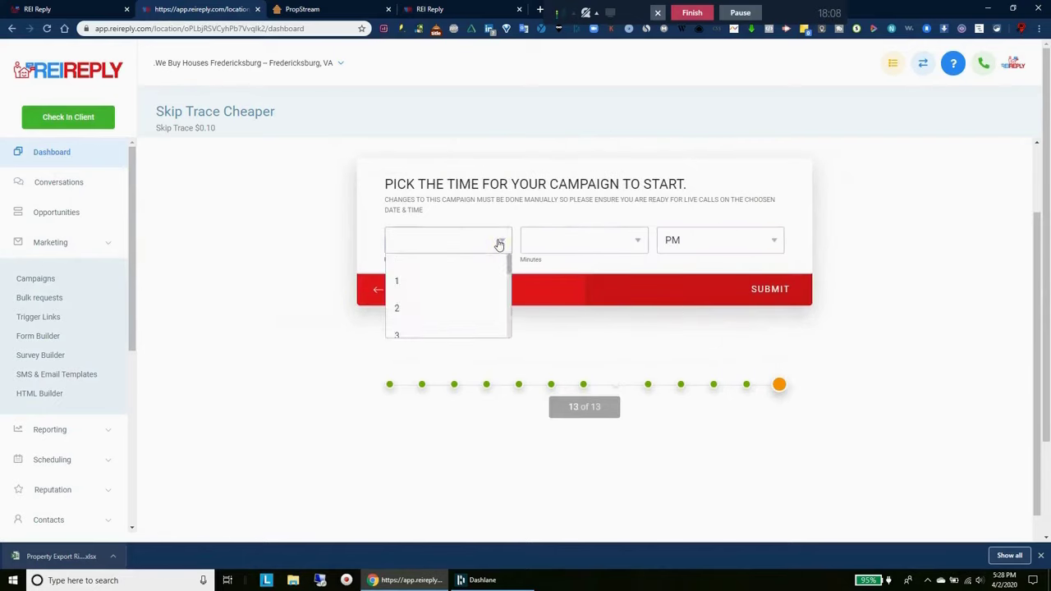
{"action": "left_click_drag", "start_coordinate": [509, 261], "coordinate": [508, 325]}
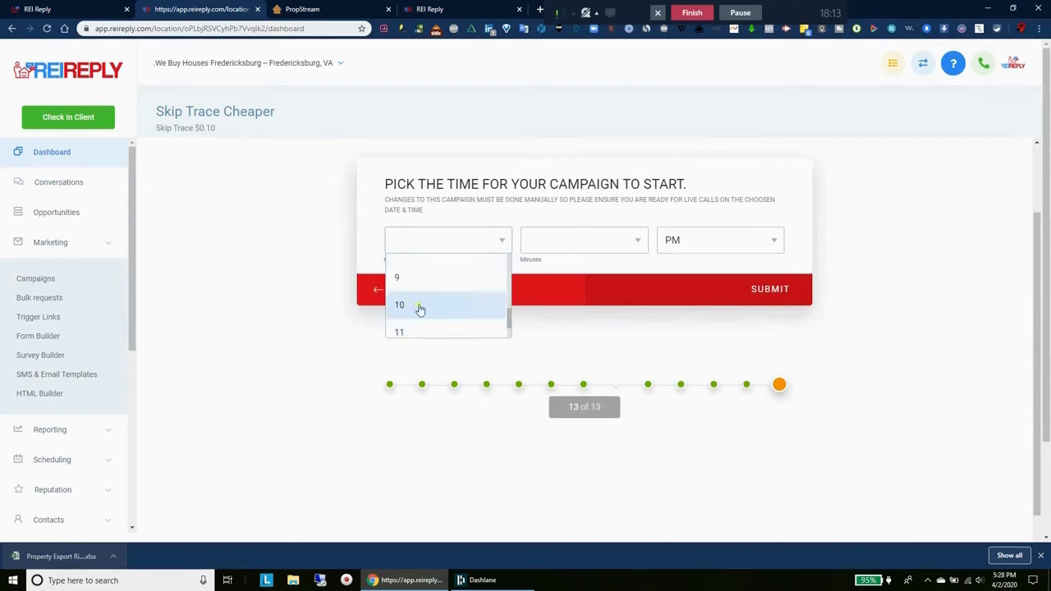
{"action": "left_click", "coordinate": [420, 308]}
{"action": "left_click", "coordinate": [613, 246]}
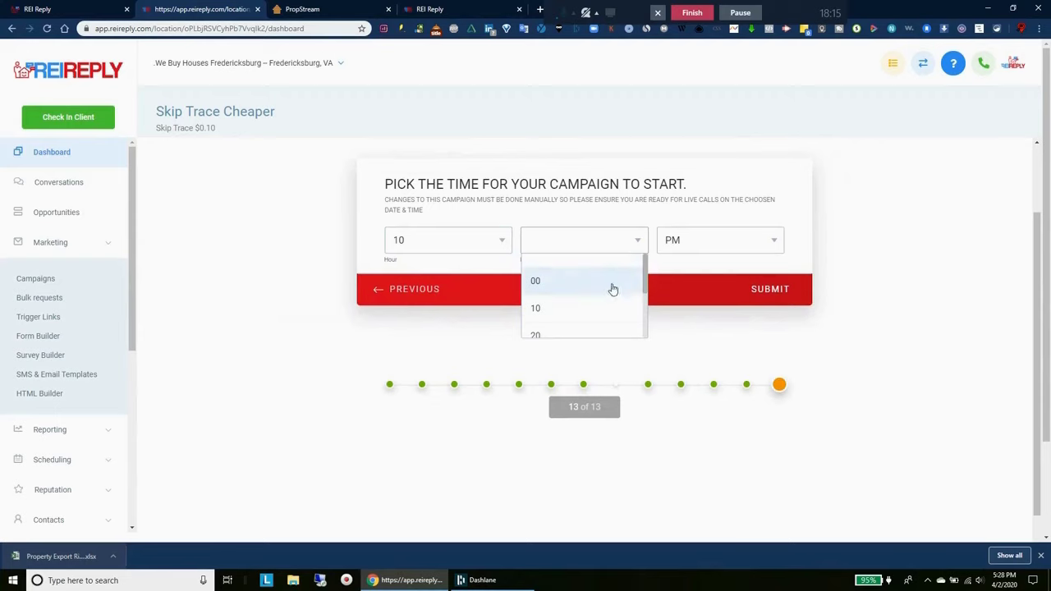
{"action": "left_click_drag", "start_coordinate": [641, 284], "coordinate": [629, 310]}
{"action": "left_click", "coordinate": [544, 306]}
{"action": "left_click", "coordinate": [671, 242]}
{"action": "left_click", "coordinate": [674, 272]}
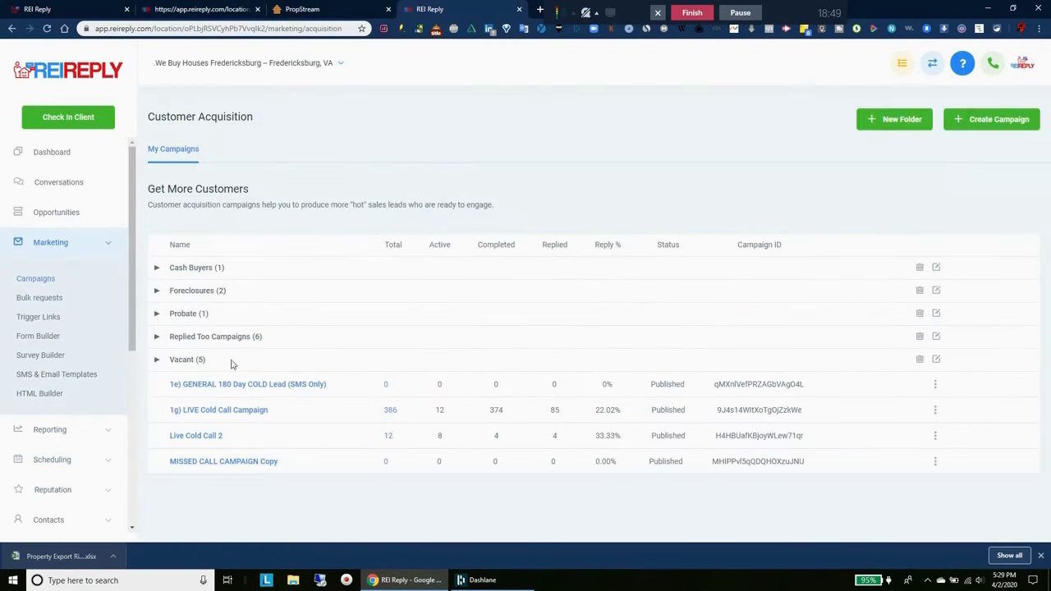
Expand the Vacant campaign folder and open the downloaded export file's options
{"action": "left_click", "coordinate": [186, 360]}
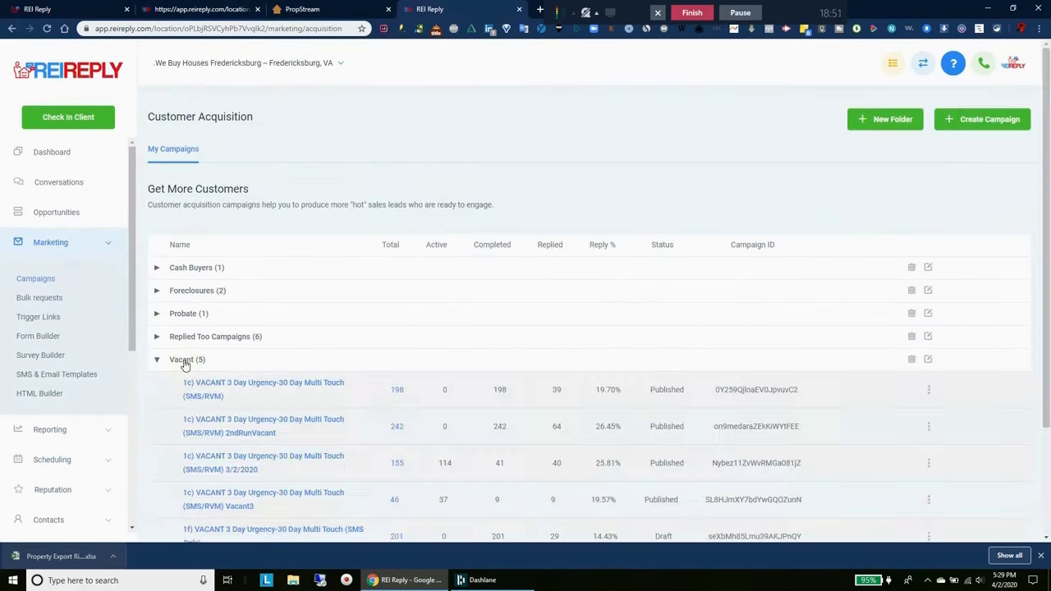
{"action": "scroll", "coordinate": [305, 438], "scroll_direction": "down", "scroll_amount": 2}
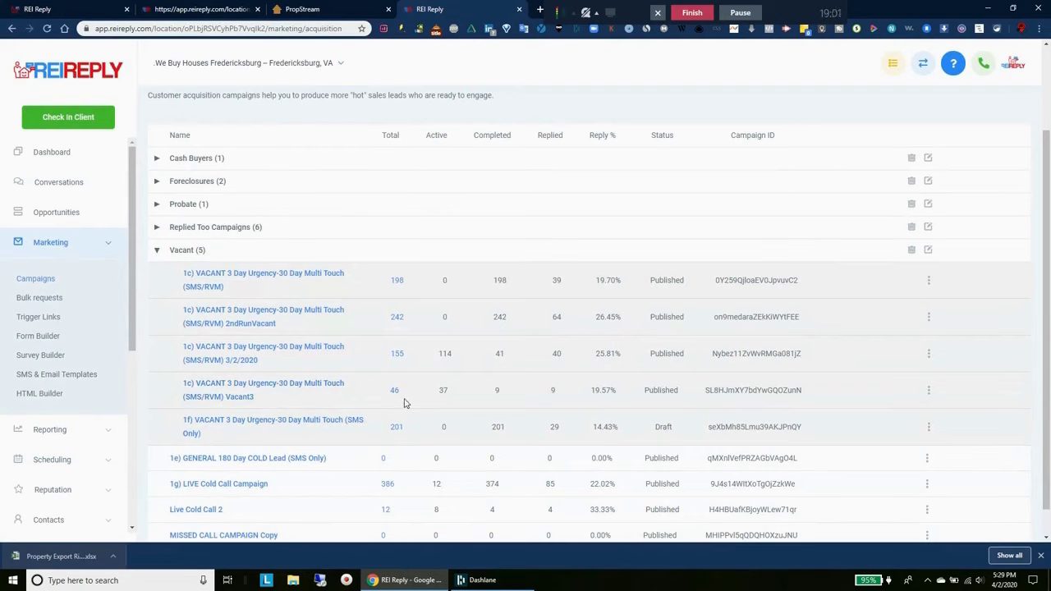
{"action": "left_click", "coordinate": [114, 557]}
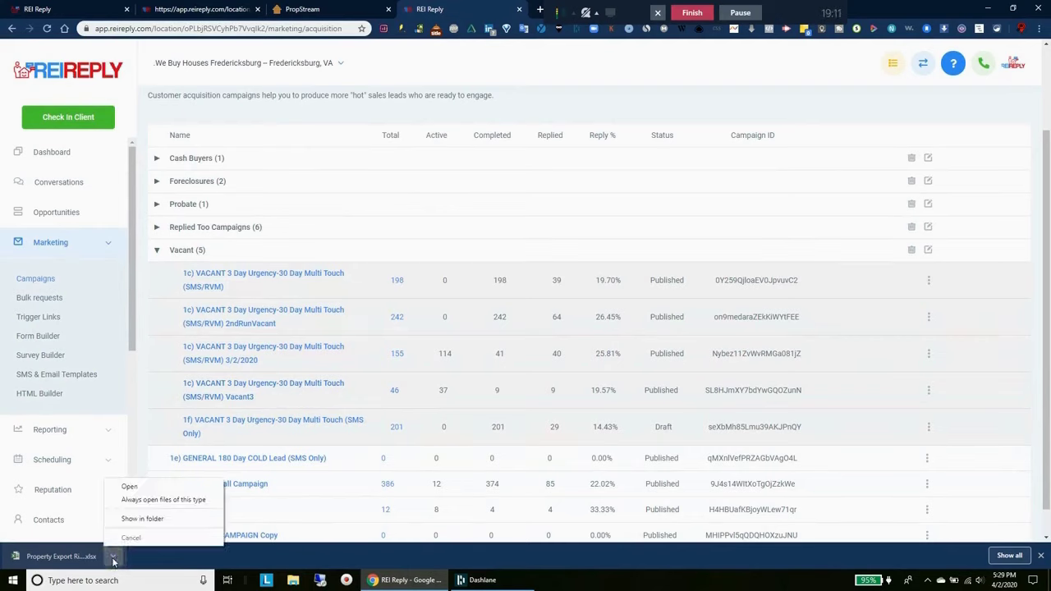
{"action": "left_click", "coordinate": [141, 519]}
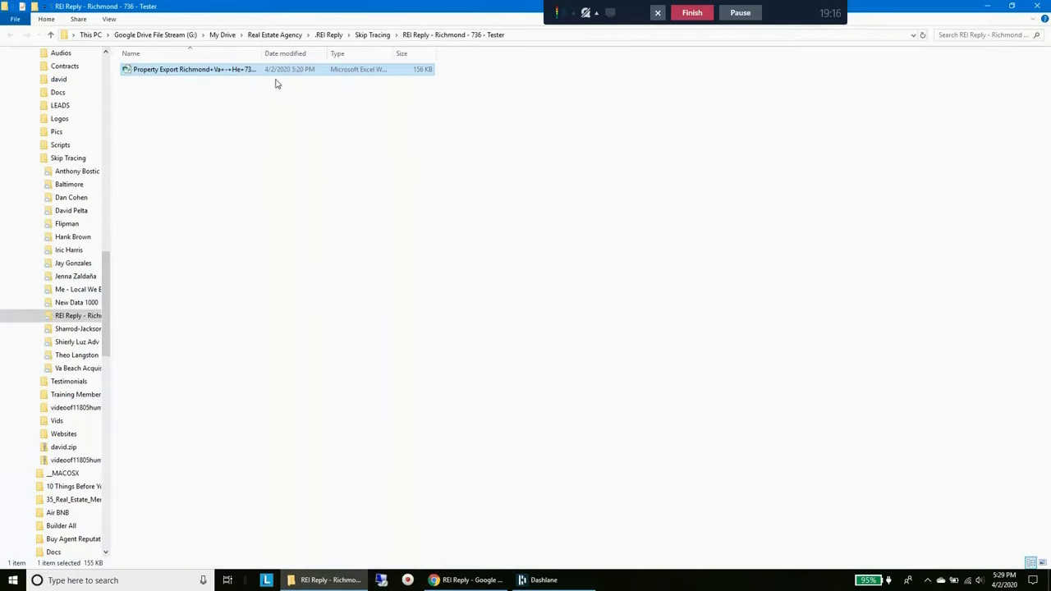
{"action": "double_click", "coordinate": [261, 54]}
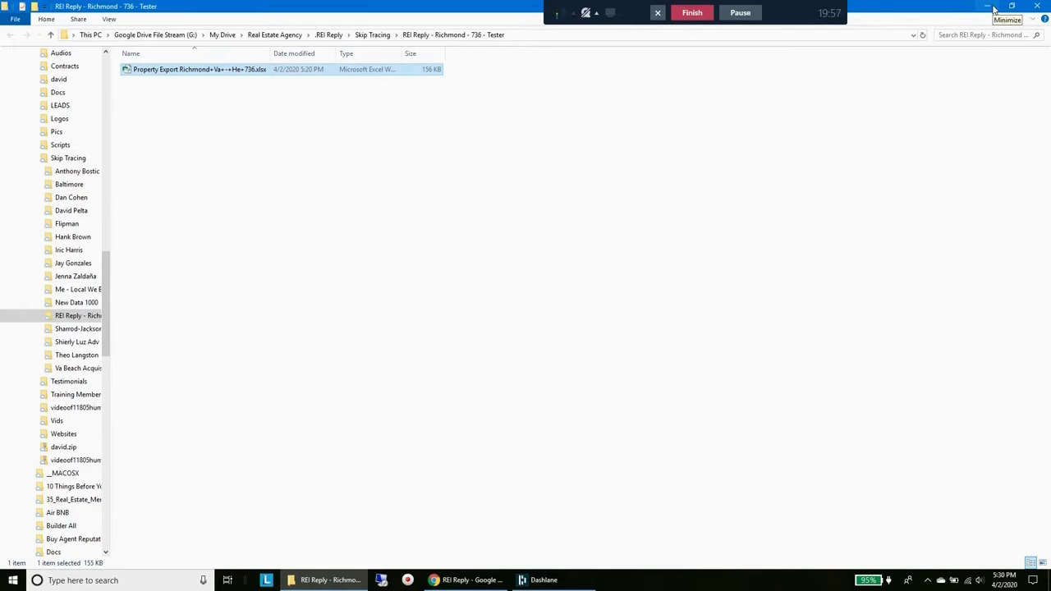
Return to REI Reply and view the account's two numbers on the Phone Numbers settings page
{"action": "left_click", "coordinate": [994, 8]}
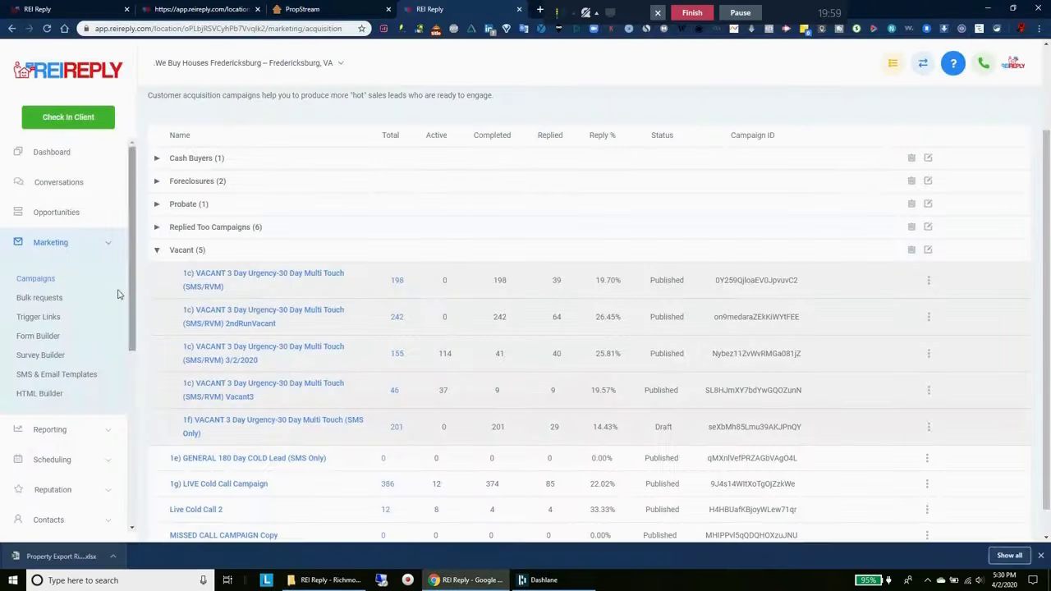
{"action": "scroll", "coordinate": [60, 497], "scroll_direction": "down", "scroll_amount": 3}
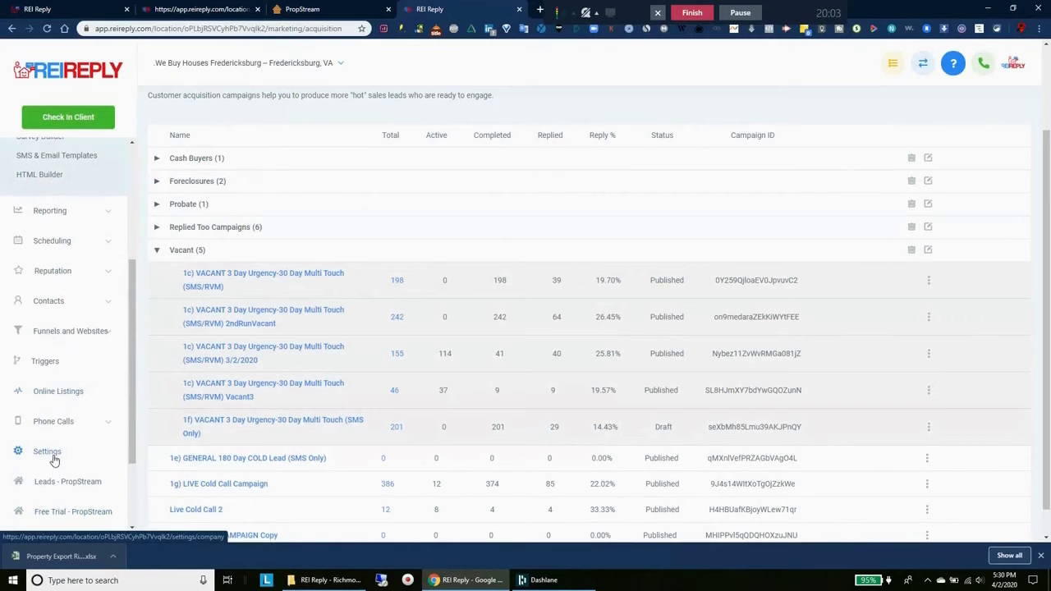
{"action": "left_click", "coordinate": [54, 458]}
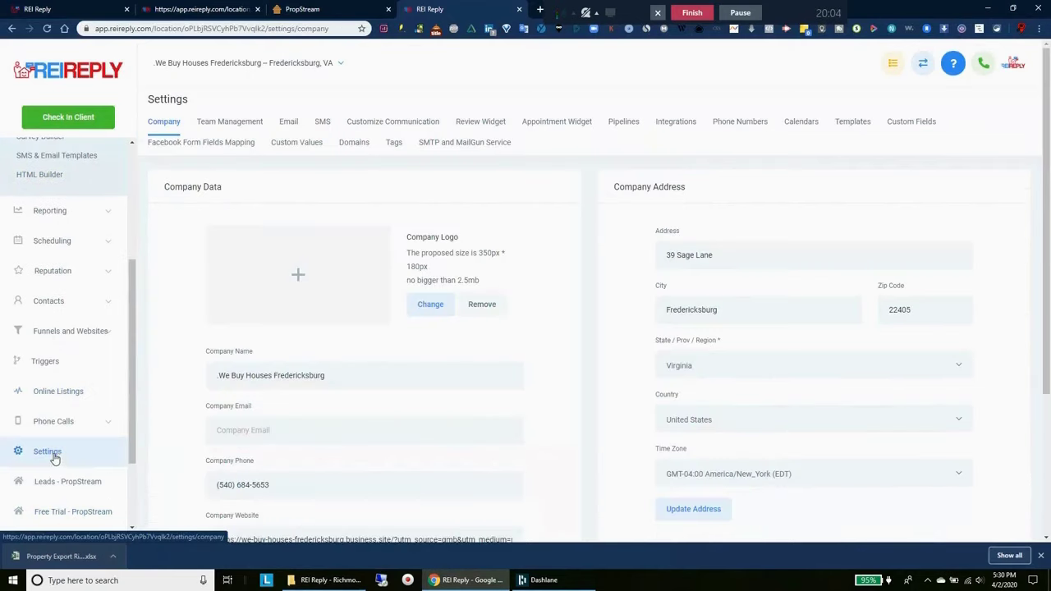
{"action": "left_click", "coordinate": [747, 125]}
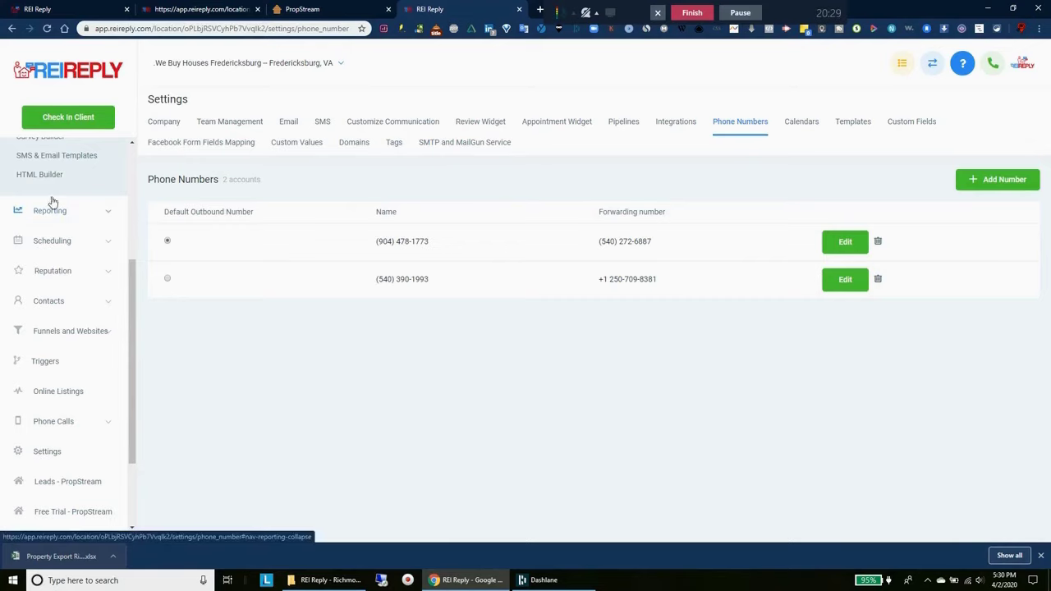
{"action": "scroll", "coordinate": [101, 304], "scroll_direction": "up", "scroll_amount": 3}
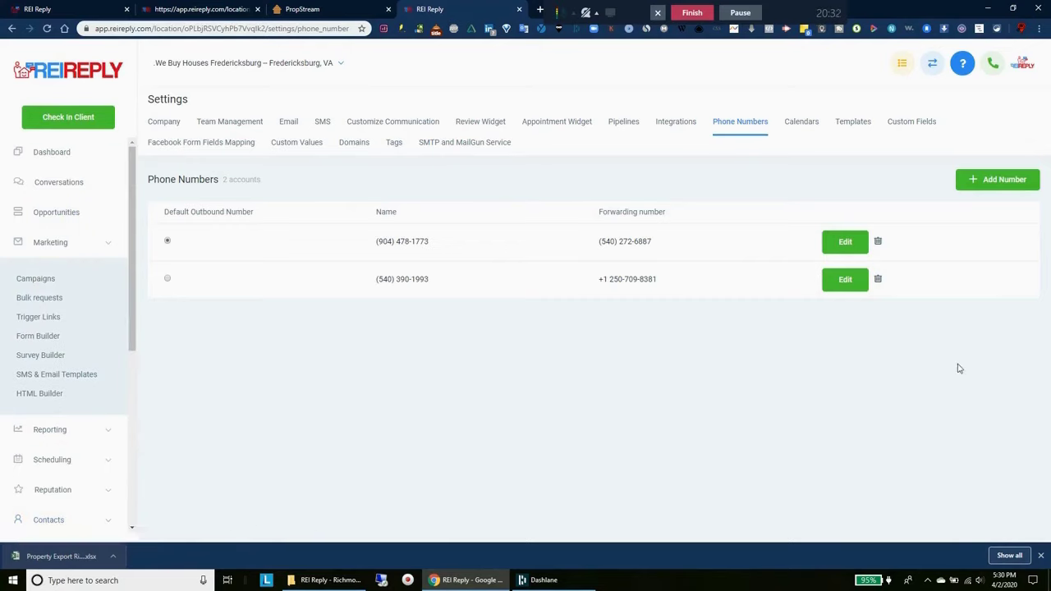
Collapse Marketing, open the Opportunities pipeline board, and close the downloads bar
{"action": "left_click", "coordinate": [41, 284]}
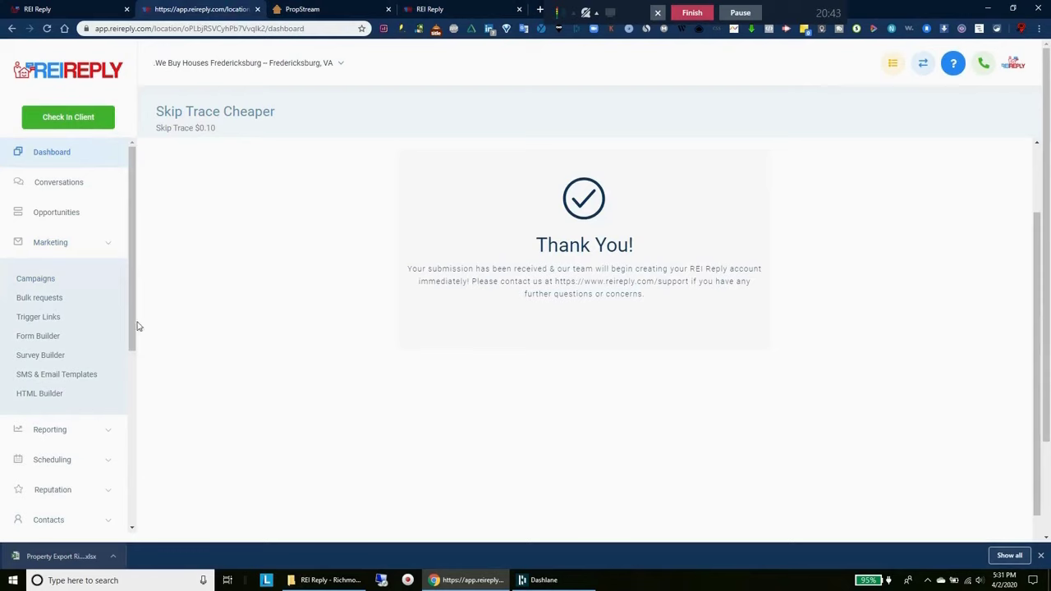
{"action": "left_click", "coordinate": [76, 255]}
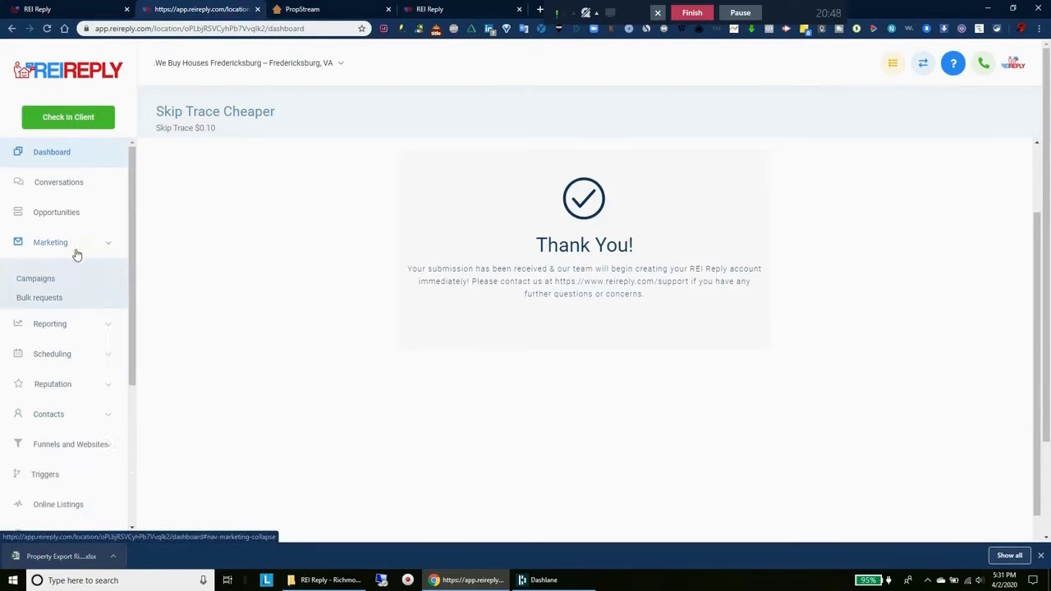
{"action": "left_click", "coordinate": [56, 212]}
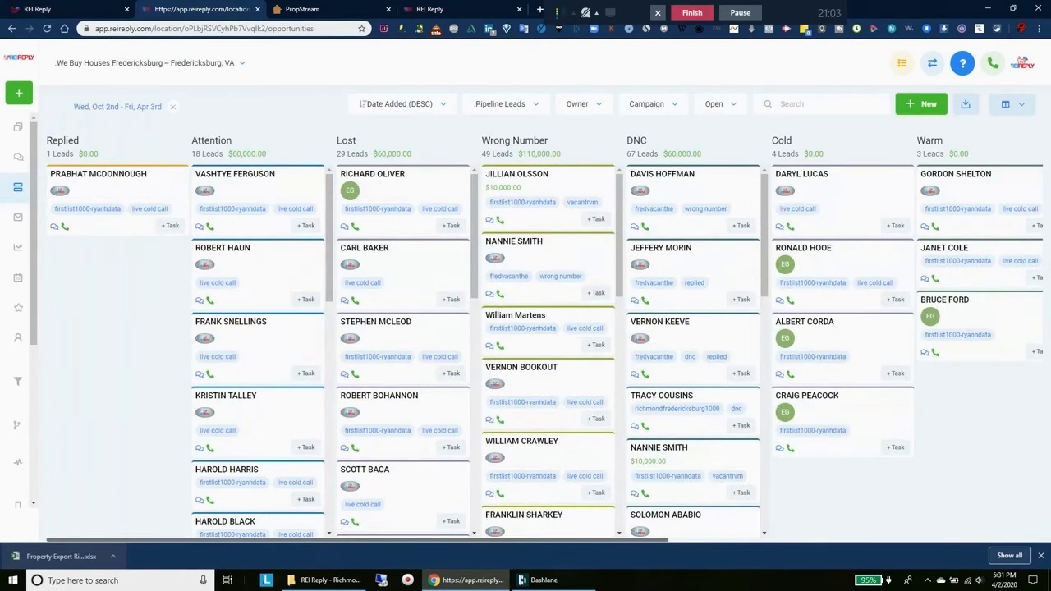
{"action": "left_click", "coordinate": [1040, 558]}
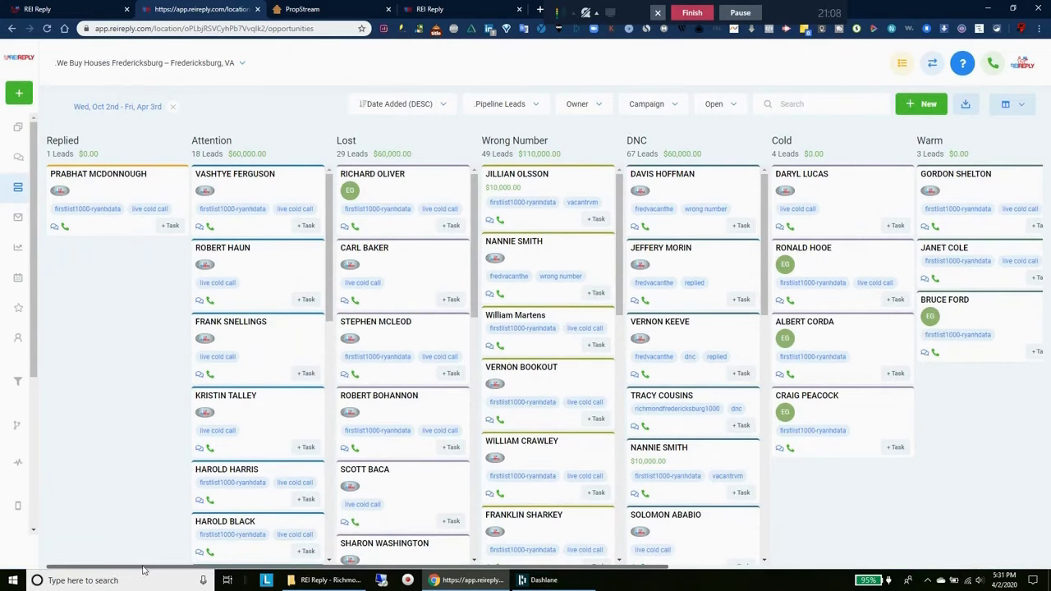
{"action": "left_click_drag", "start_coordinate": [146, 567], "coordinate": [141, 573]}
On reireply.com, highlight the $49mo beta price and claim the LOCK IN MY PRICE offer
{"action": "left_click", "coordinate": [90, 7]}
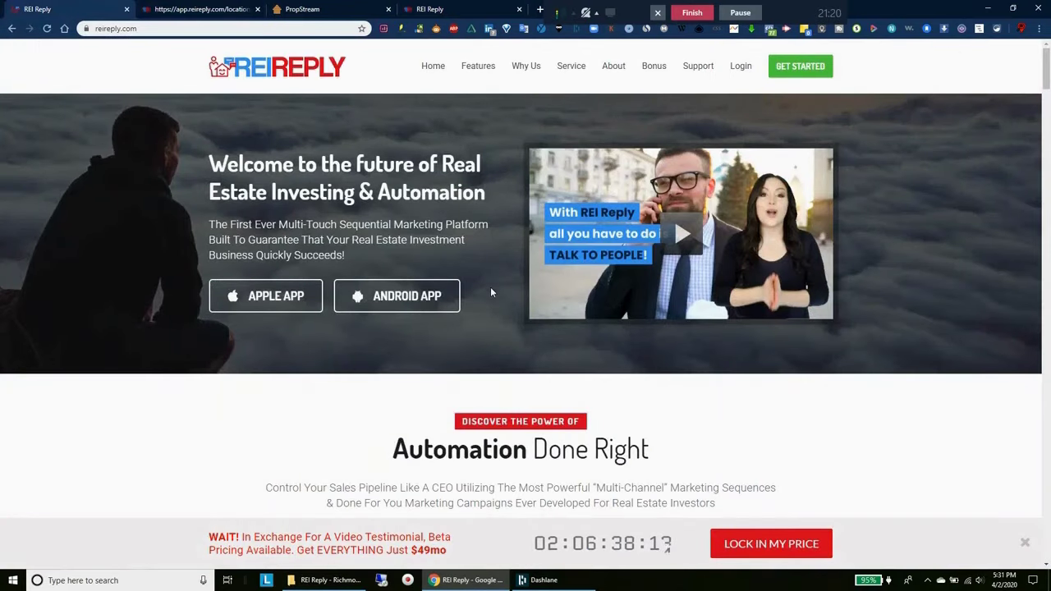
{"action": "scroll", "coordinate": [625, 90], "scroll_direction": "down", "scroll_amount": 5}
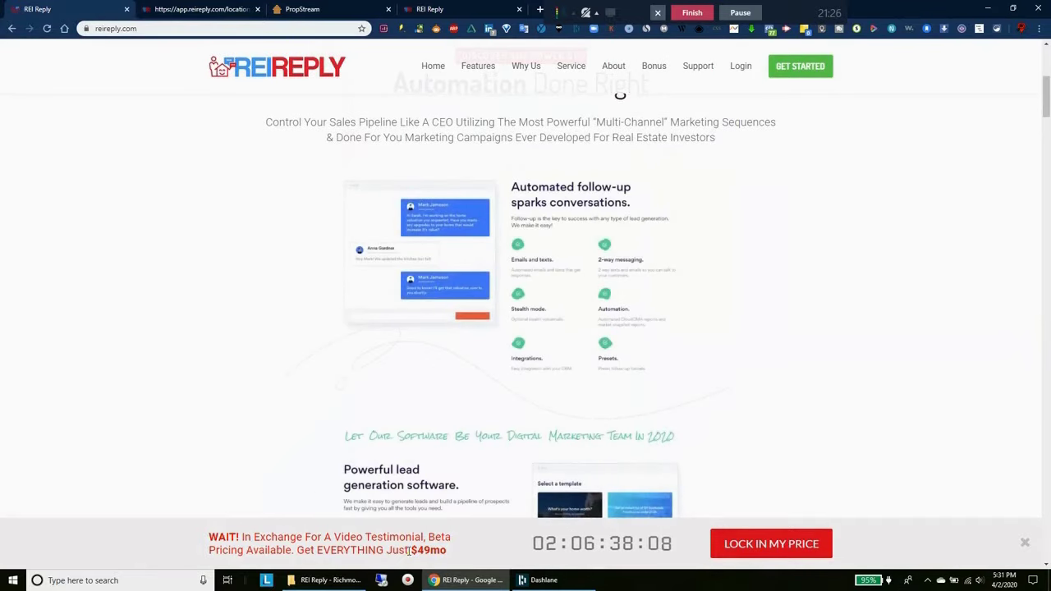
{"action": "left_click_drag", "start_coordinate": [409, 553], "coordinate": [453, 557]}
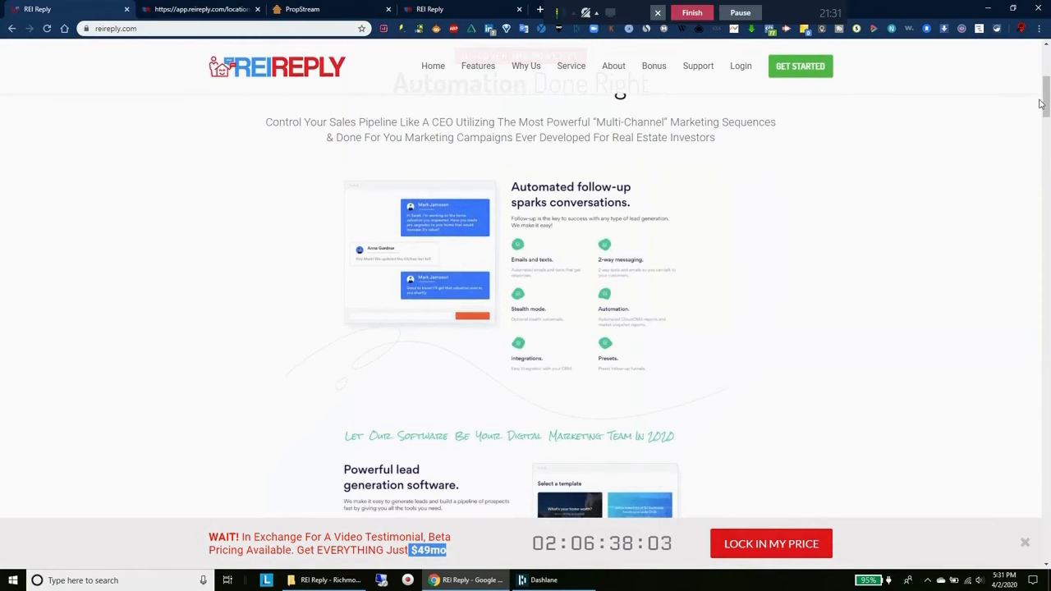
{"action": "left_click_drag", "start_coordinate": [1045, 97], "coordinate": [1044, 490]}
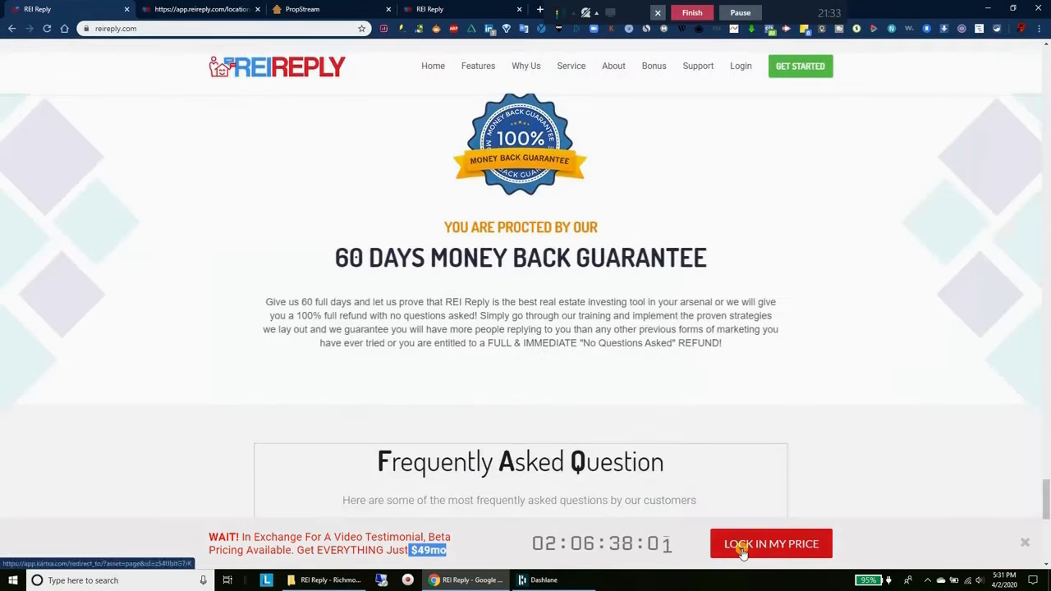
{"action": "left_click", "coordinate": [744, 554]}
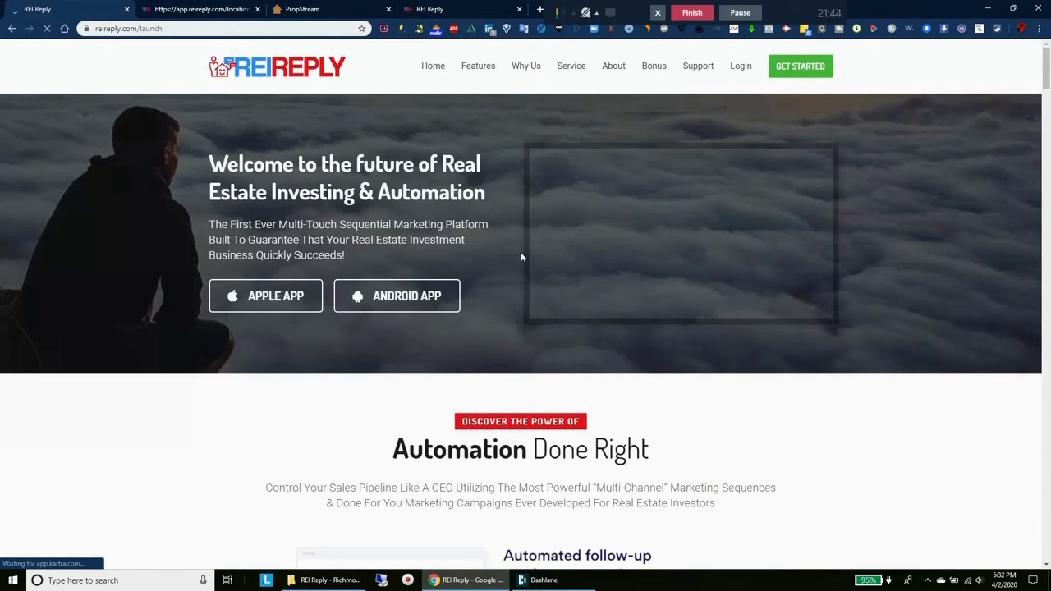
Check the dashboard and the PropStream Richmond list, then open the Skip Trace page
{"action": "key", "text": "ctrl+Tab"}
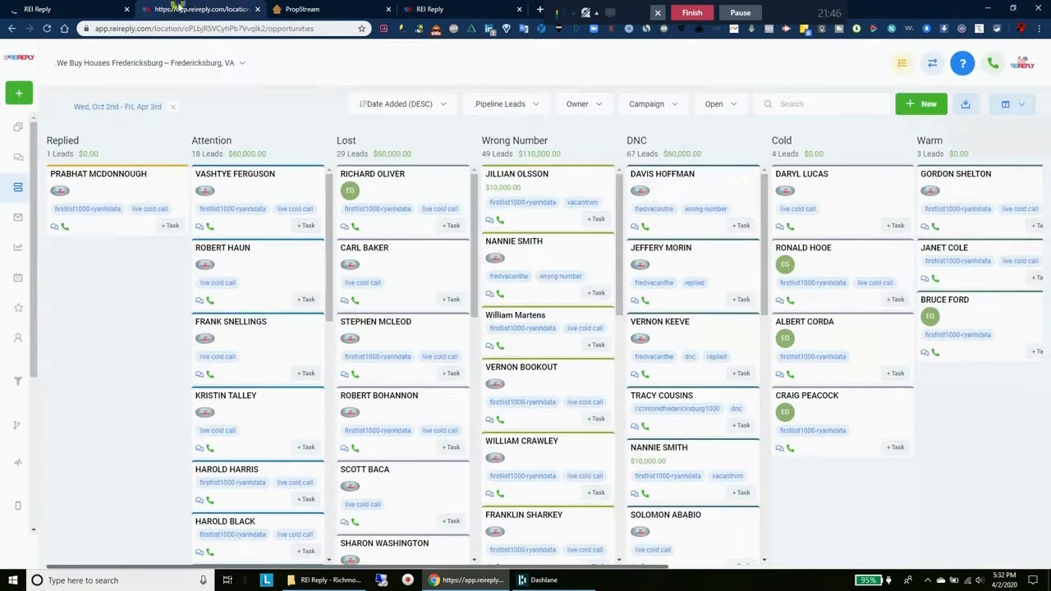
{"action": "left_click", "coordinate": [18, 129]}
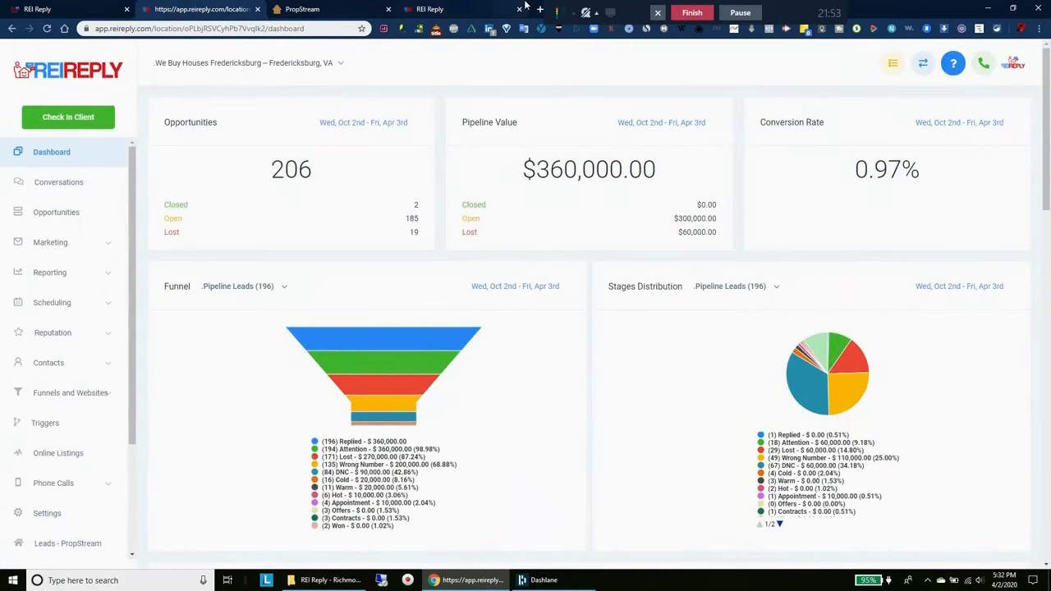
{"action": "left_click", "coordinate": [304, 9]}
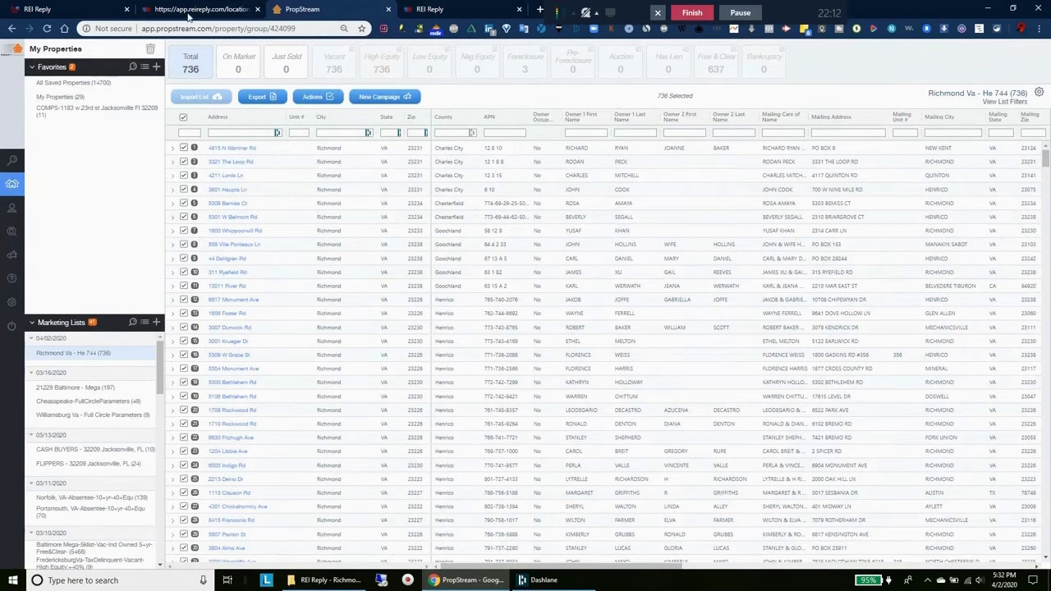
{"action": "left_click", "coordinate": [197, 11]}
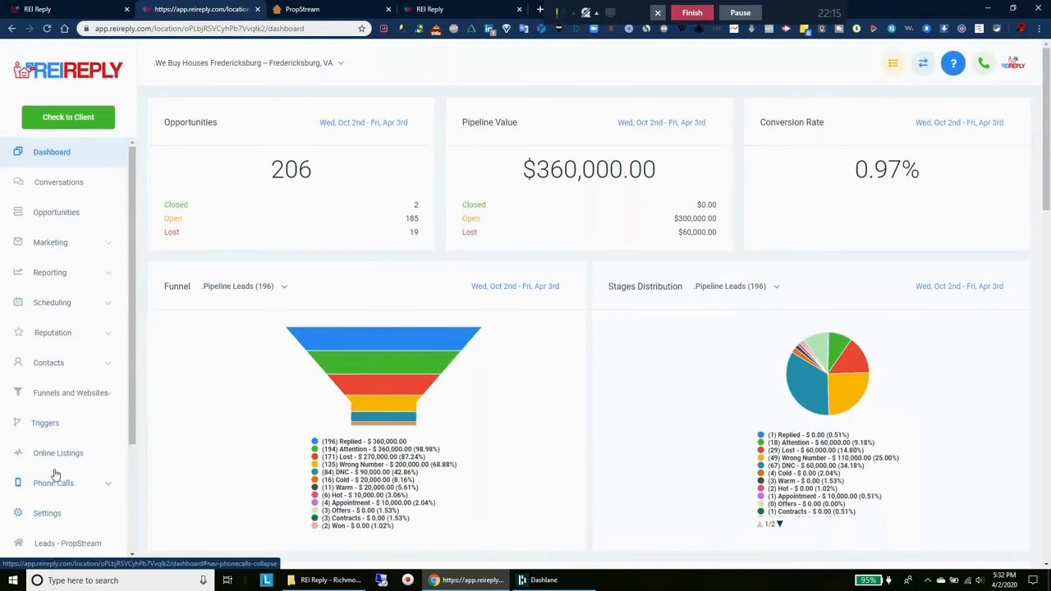
{"action": "scroll", "coordinate": [61, 476], "scroll_direction": "down", "scroll_amount": 3}
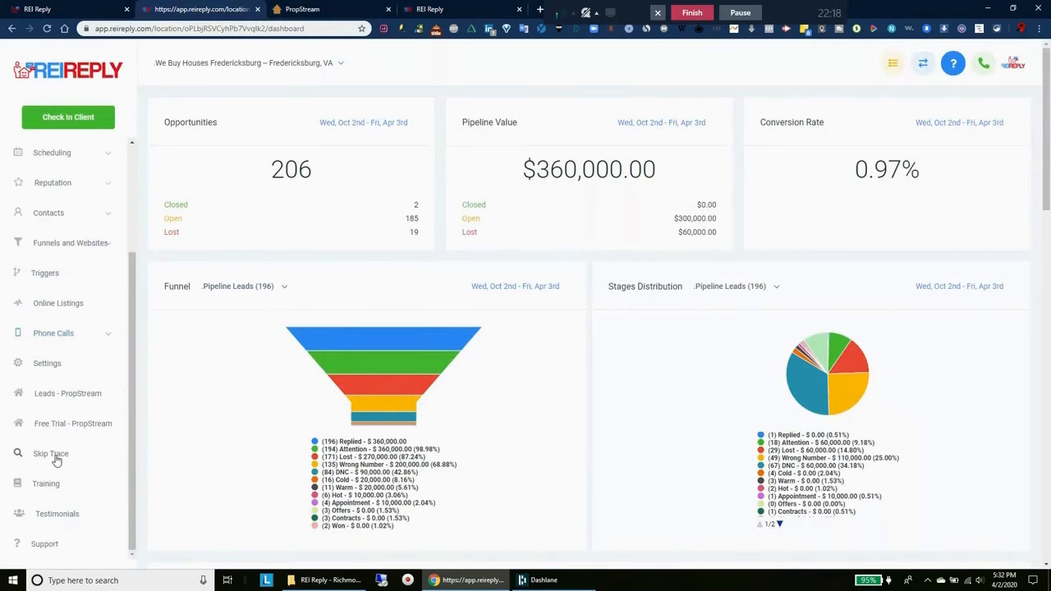
{"action": "left_click", "coordinate": [56, 460]}
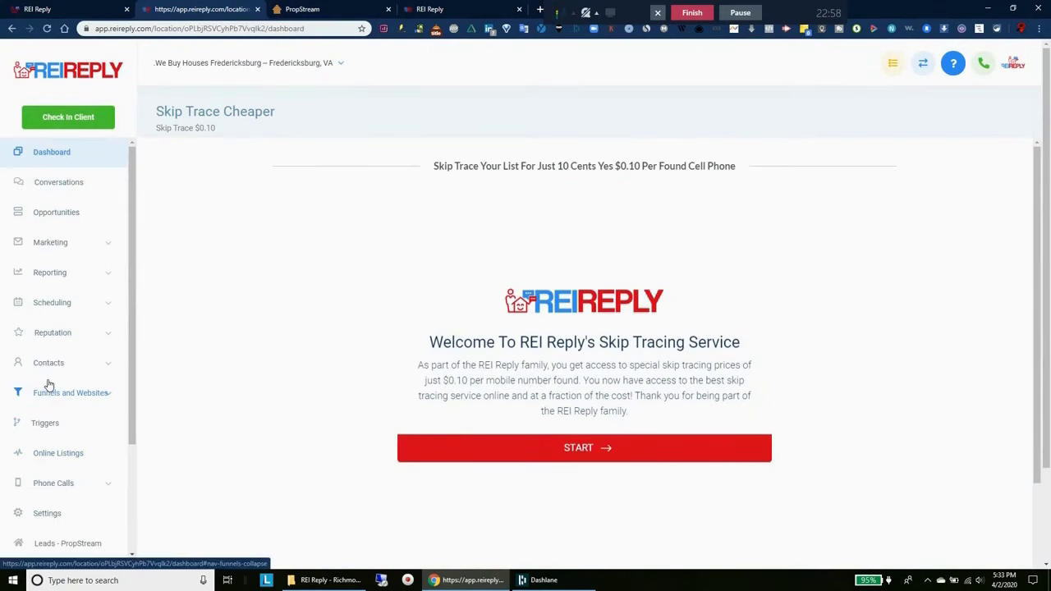
Review the first VACANT 3 Day Urgency campaign's steps, then highlight the dashboard's $360,000.00 pipeline value
{"action": "left_click", "coordinate": [47, 245]}
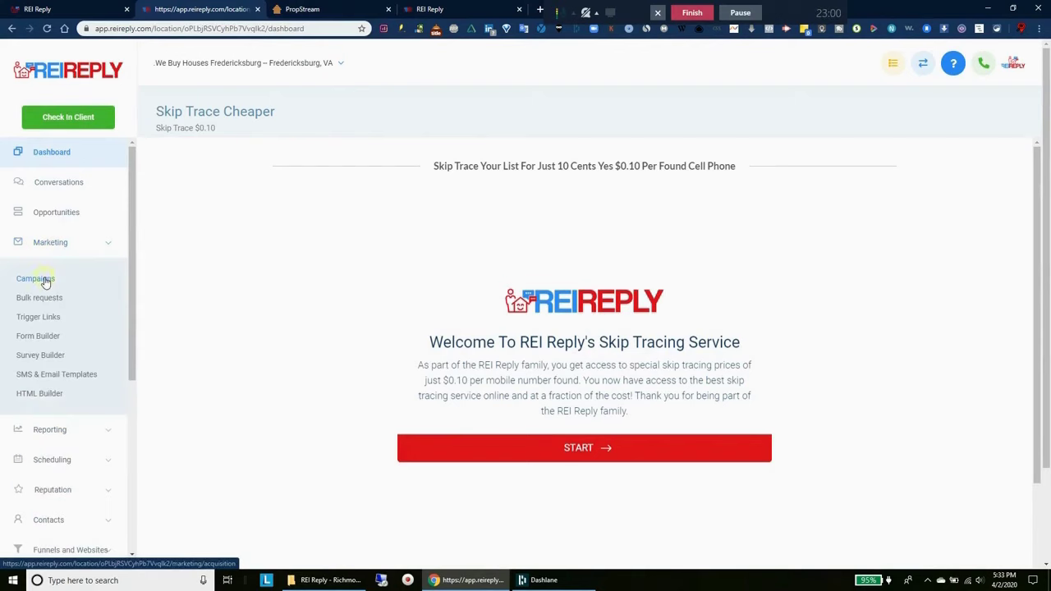
{"action": "left_click", "coordinate": [45, 280]}
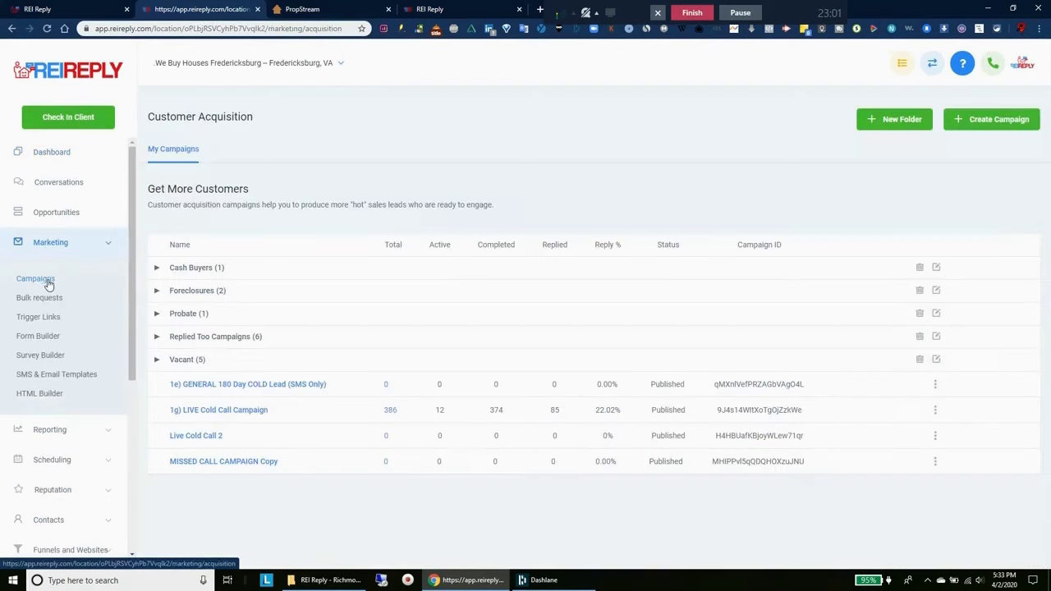
{"action": "left_click", "coordinate": [188, 360]}
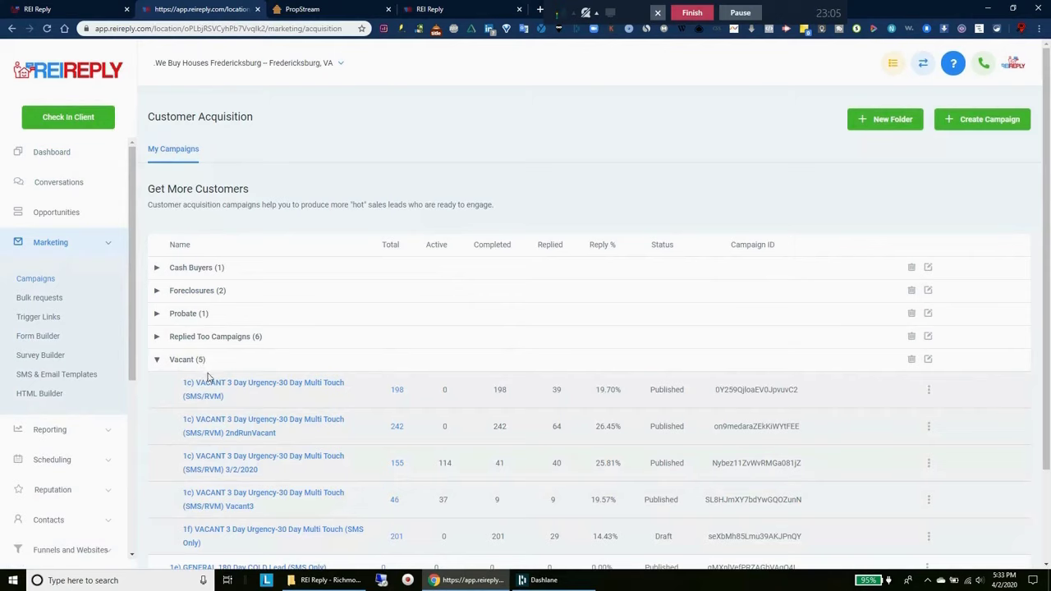
{"action": "left_click", "coordinate": [230, 391]}
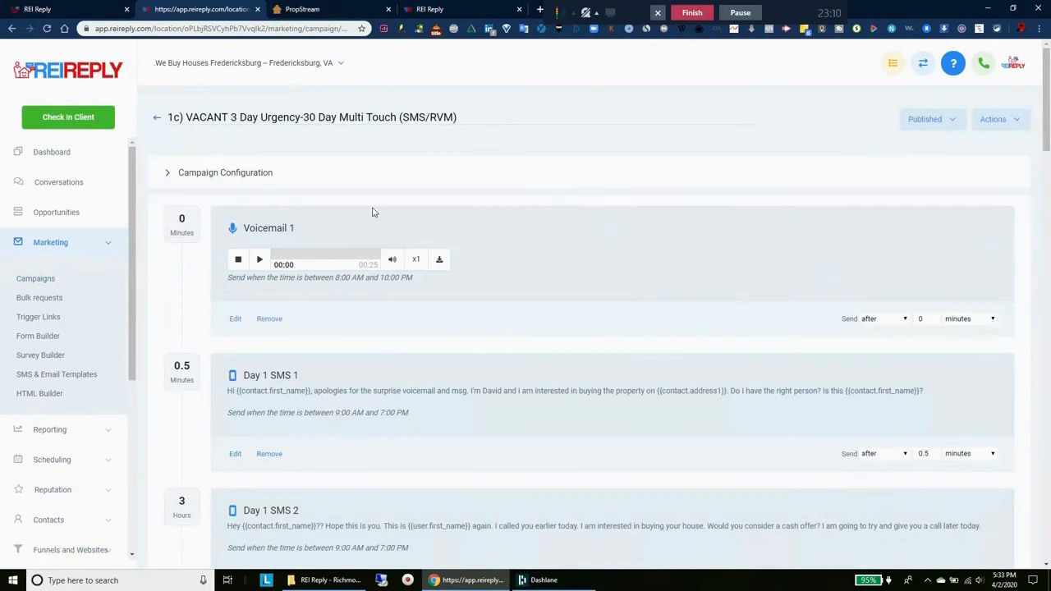
{"action": "left_click_drag", "start_coordinate": [1045, 84], "coordinate": [1028, 489]}
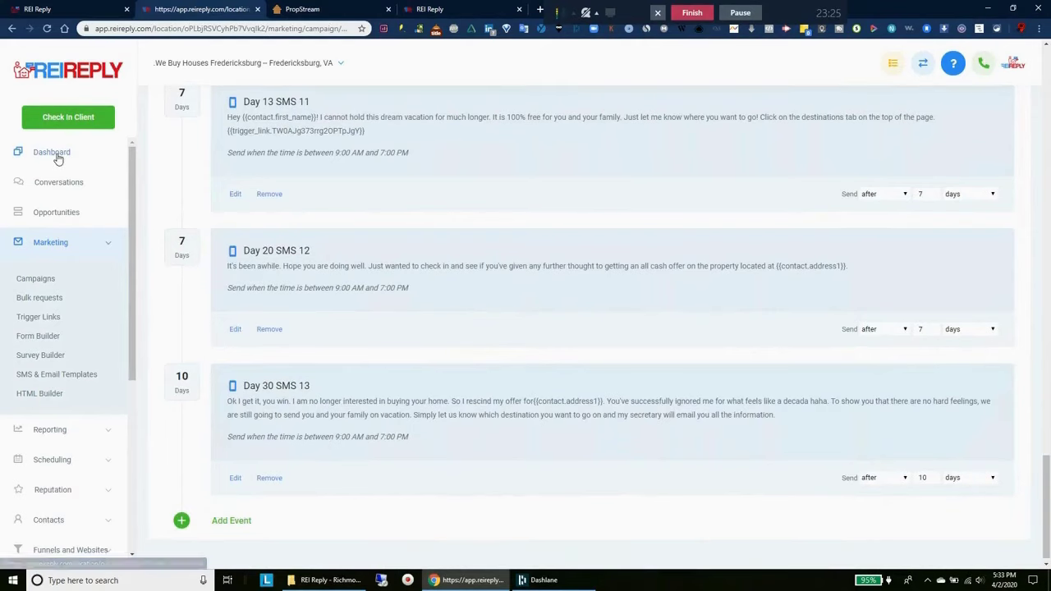
{"action": "left_click", "coordinate": [52, 154]}
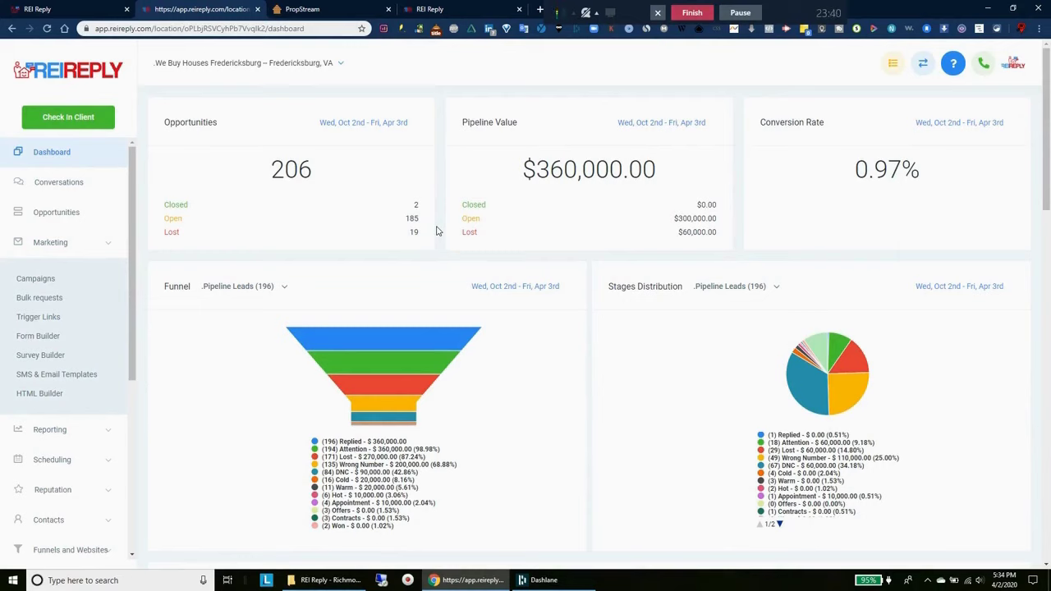
{"action": "left_click_drag", "start_coordinate": [477, 164], "coordinate": [673, 165]}
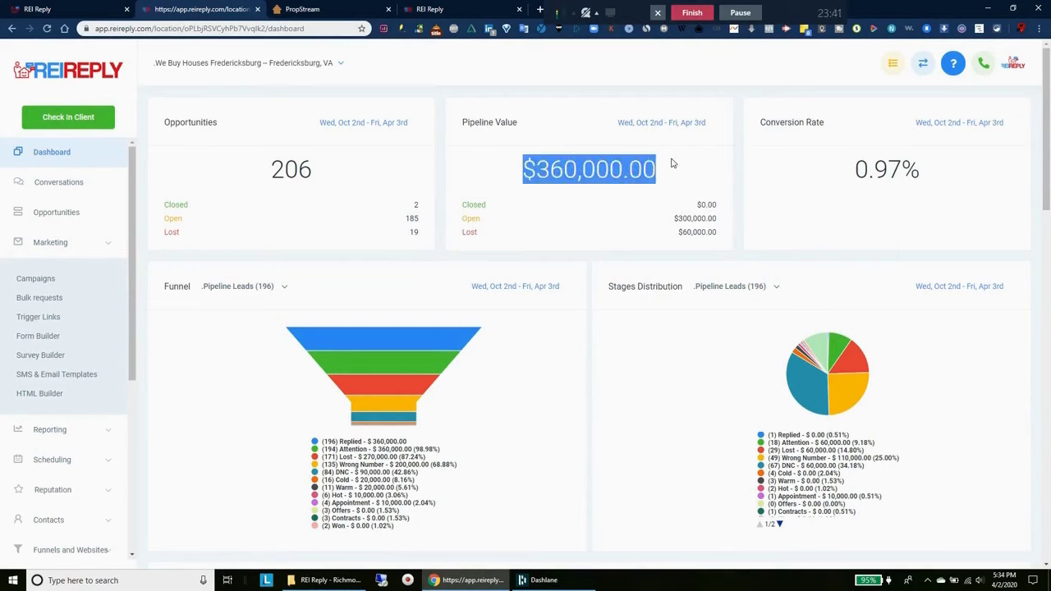
Scroll the launch page to the competitor comparison and highlight the Lead Sherpa description
{"action": "left_click", "coordinate": [590, 262]}
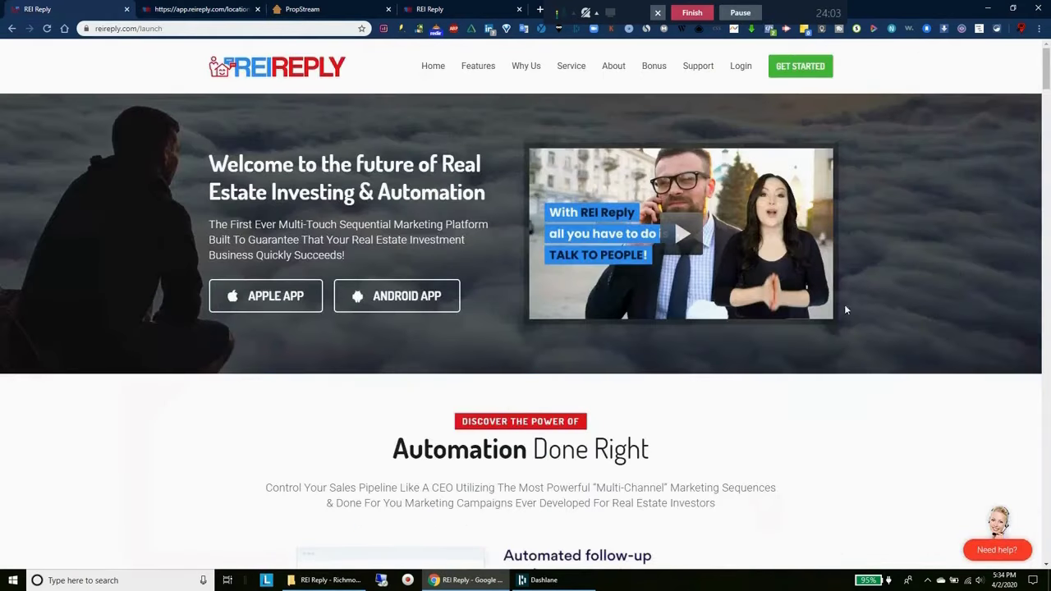
{"action": "left_click_drag", "start_coordinate": [1048, 48], "coordinate": [1044, 440]}
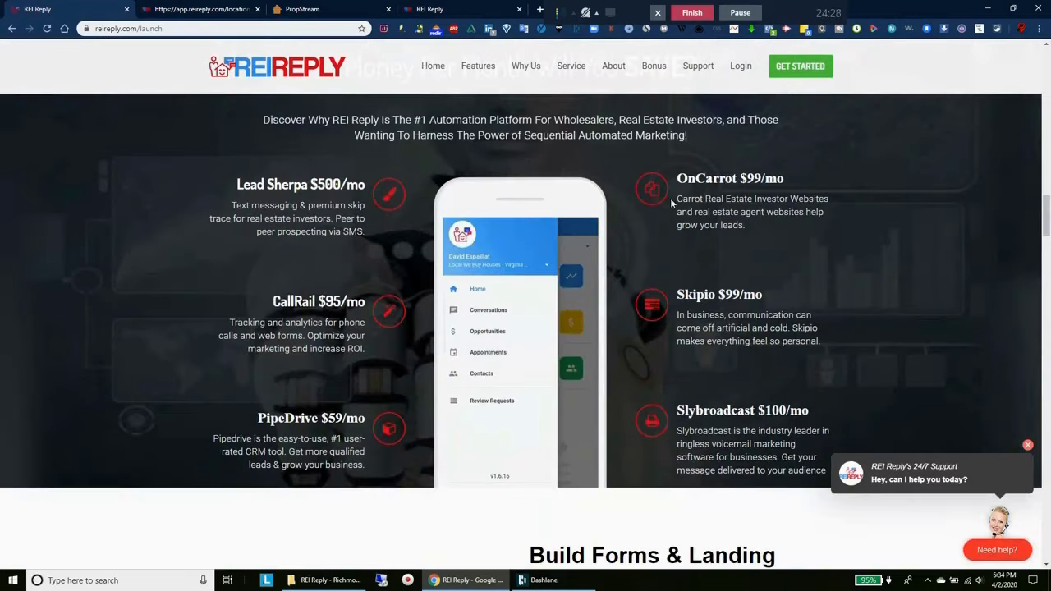
{"action": "left_click_drag", "start_coordinate": [704, 202], "coordinate": [699, 366]}
{"action": "left_click_drag", "start_coordinate": [199, 173], "coordinate": [179, 287]}
{"action": "left_click", "coordinate": [185, 299]}
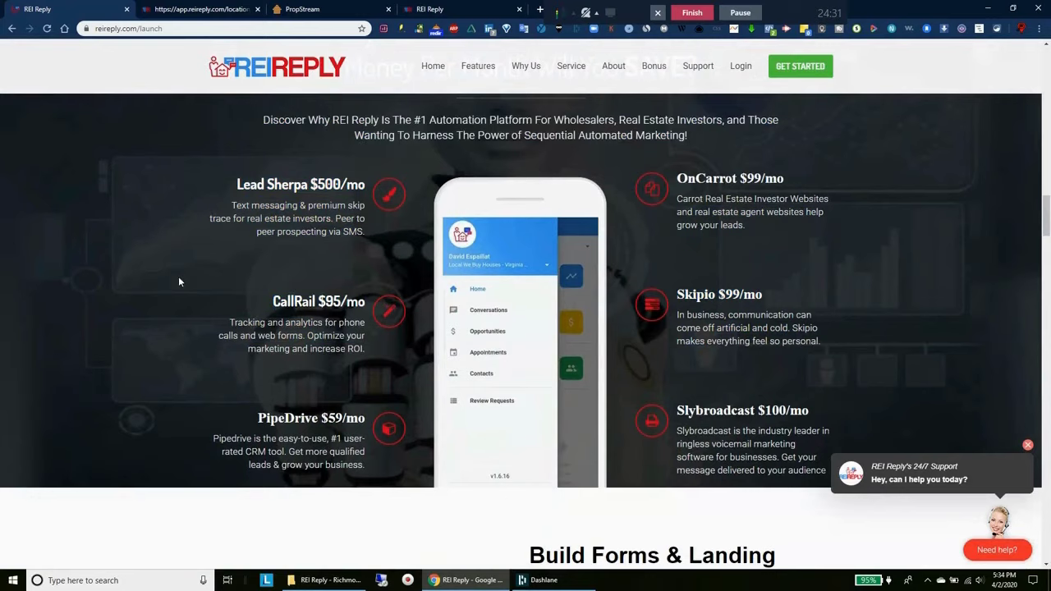